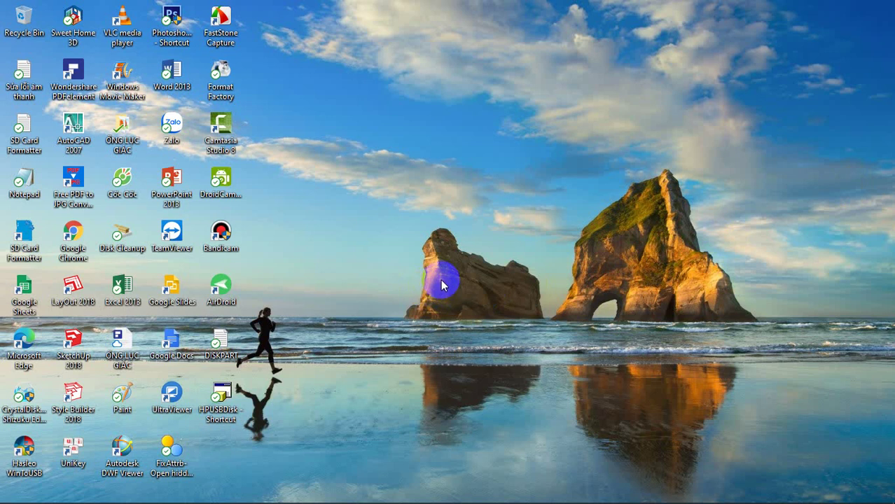
# Check the connected drives in File Explorer, including SAMSUNG (H:), and close the window
pyautogui.click(219, 413)
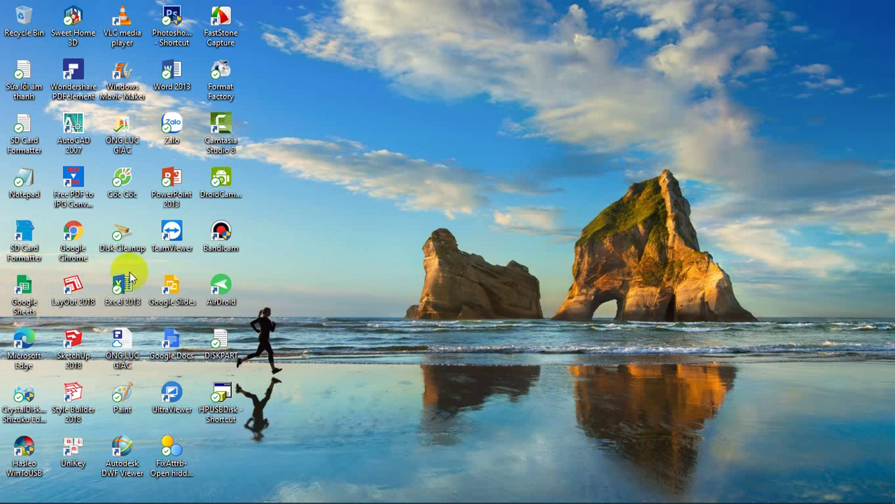
pyautogui.click(614, 300)
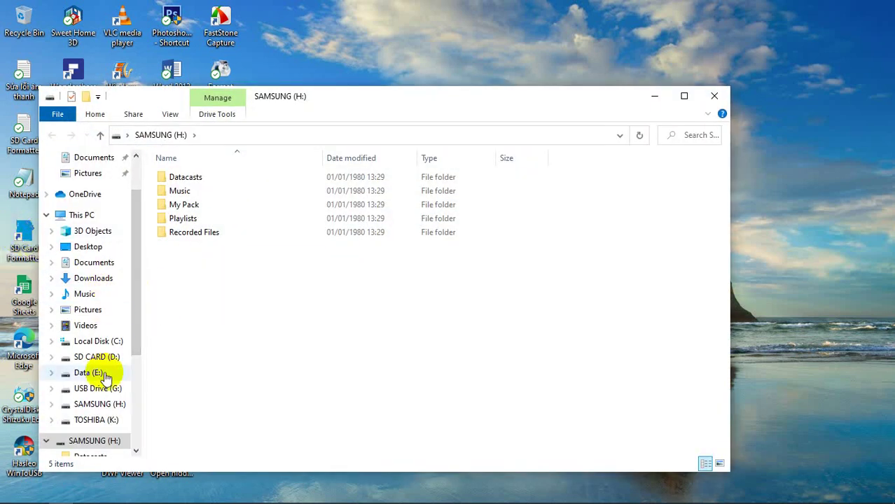
pyautogui.click(712, 96)
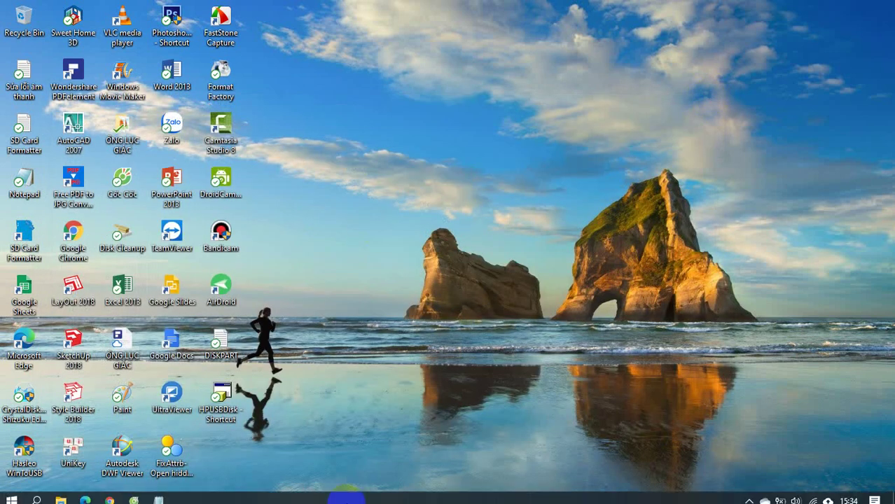
# Open SD Card Formatter and try to quick format the H:\ - SAMSUNG card with the volume label SAMSUNG
pyautogui.doubleClick(20, 243)
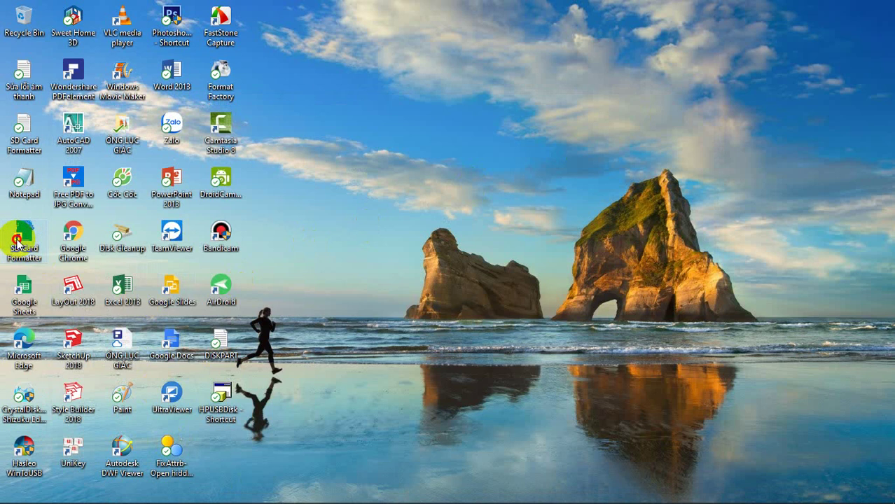
pyautogui.click(383, 339)
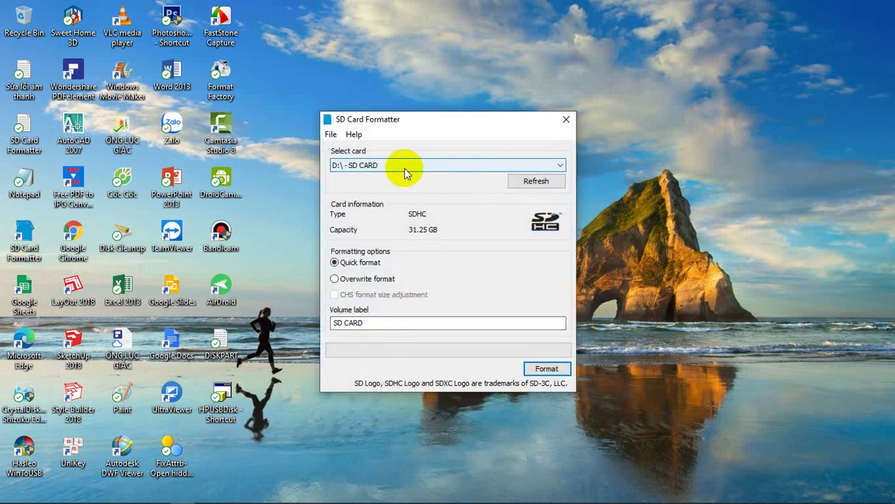
pyautogui.click(550, 169)
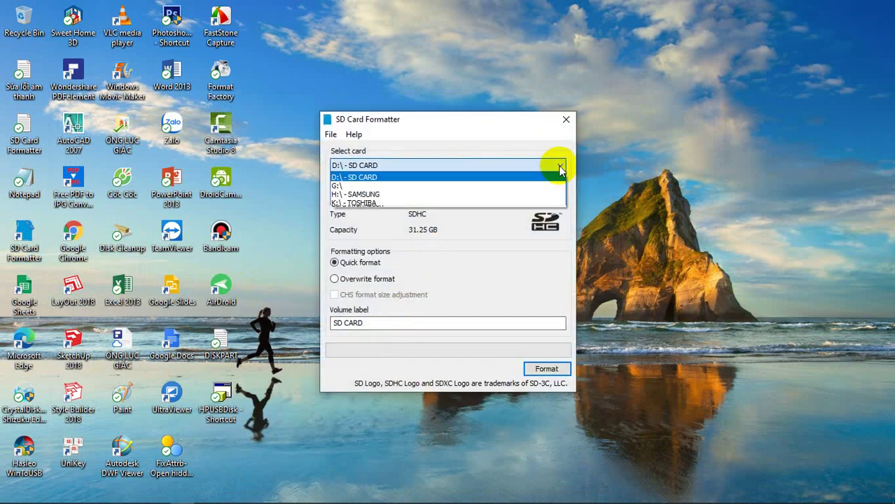
pyautogui.click(370, 194)
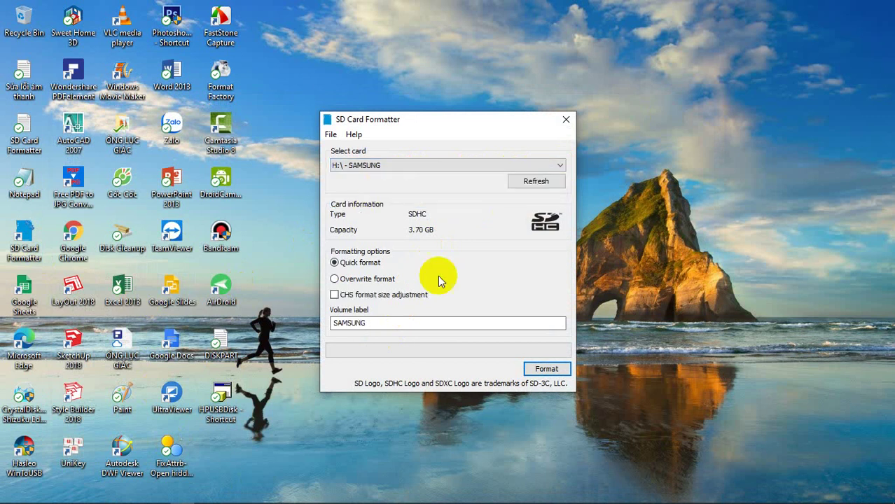
pyautogui.click(553, 371)
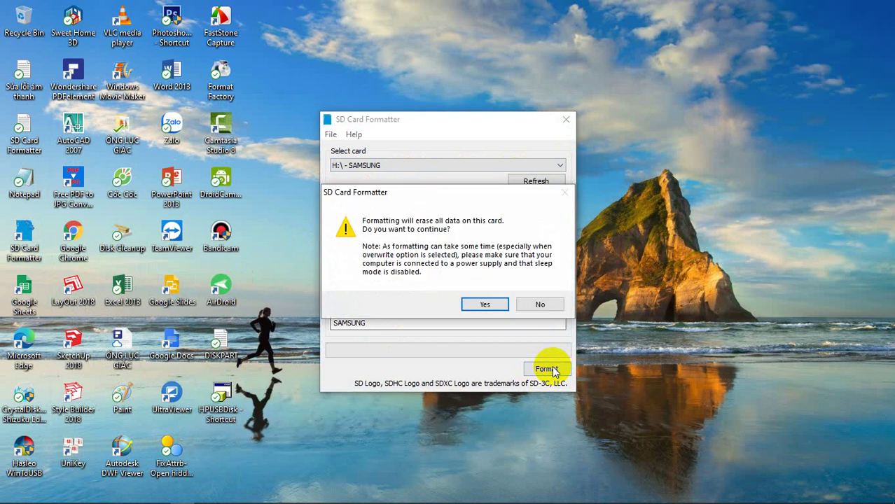
pyautogui.click(488, 304)
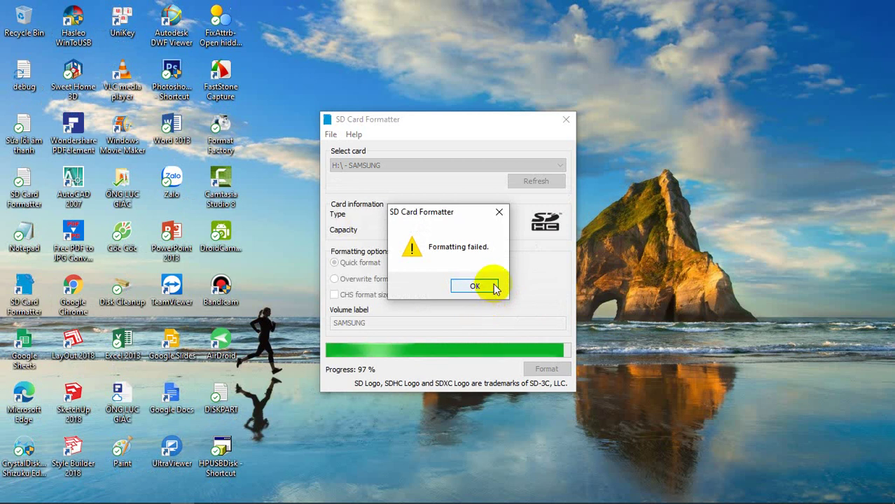
pyautogui.click(493, 287)
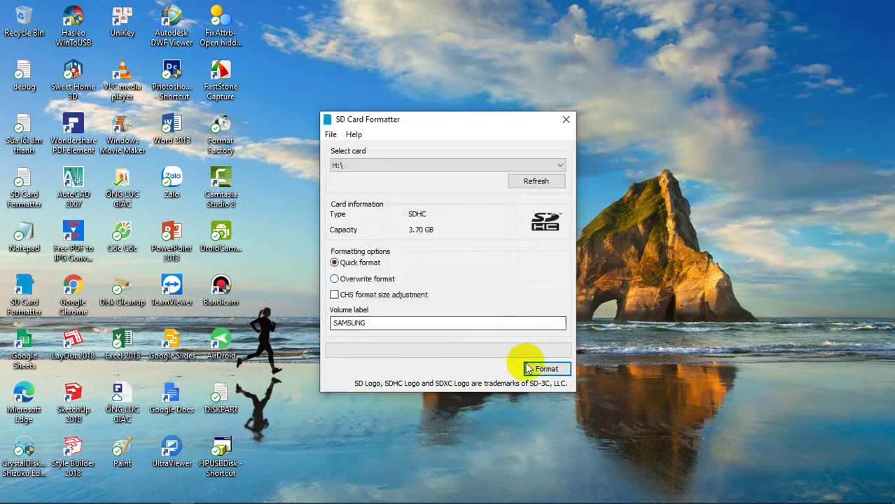
# Retry the quick format of the H:\ card, accepting the erasure of its data
pyautogui.click(532, 367)
pyautogui.click(490, 303)
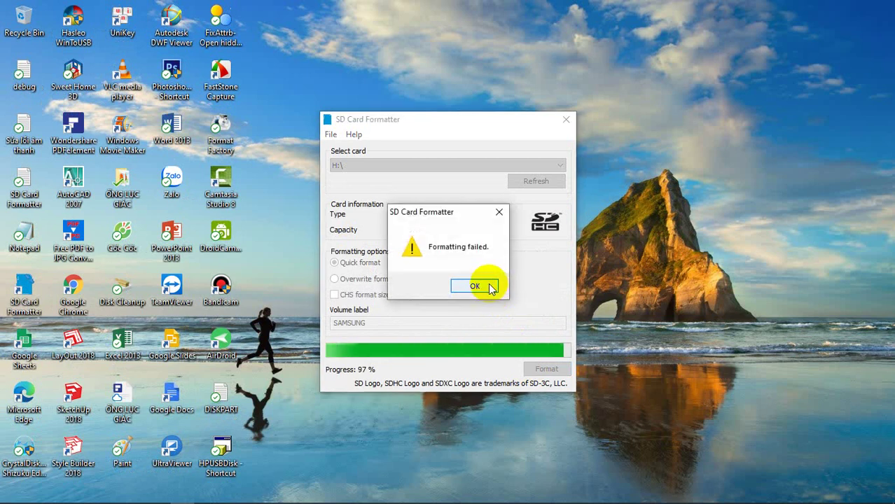
pyautogui.click(490, 286)
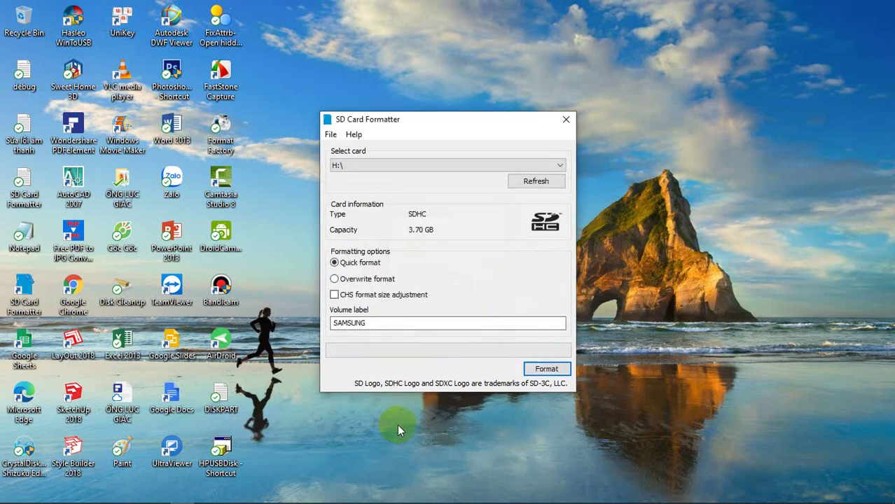
# Quick format the G:\ card with an empty volume label and dismiss the completion report
pyautogui.click(539, 165)
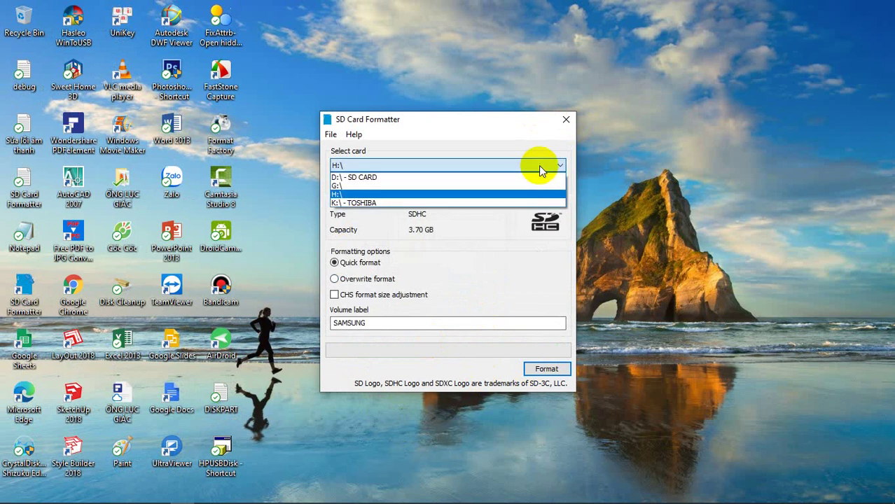
pyautogui.click(364, 185)
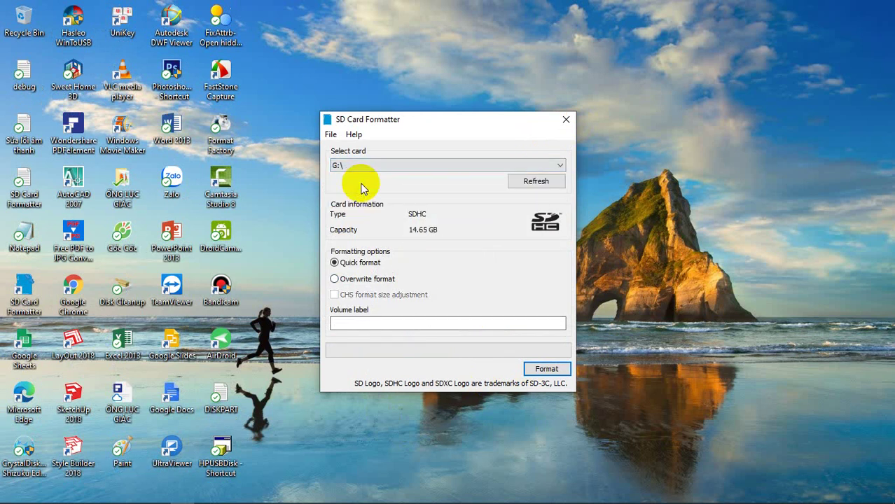
pyautogui.click(543, 368)
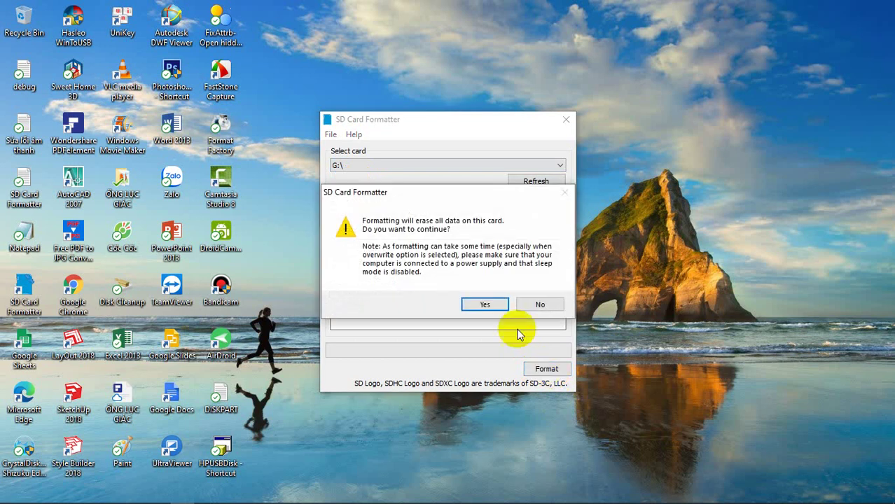
pyautogui.click(483, 304)
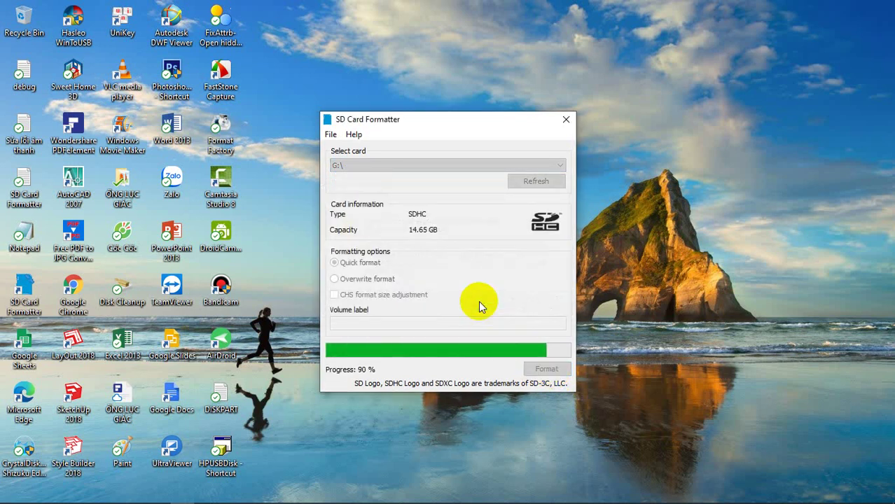
pyautogui.click(509, 308)
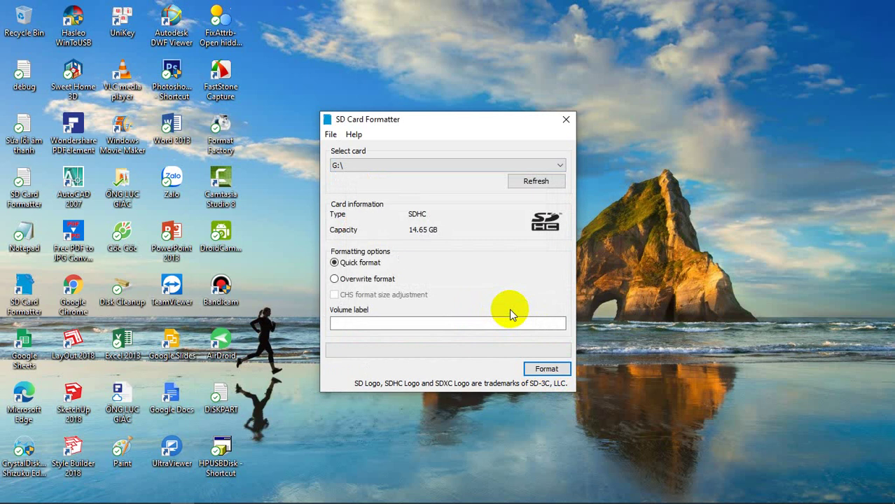
# Quick format the K:\ - TOSHIBA card, keeping TOSHIBA as its volume label, and dismiss the completion report
pyautogui.click(549, 167)
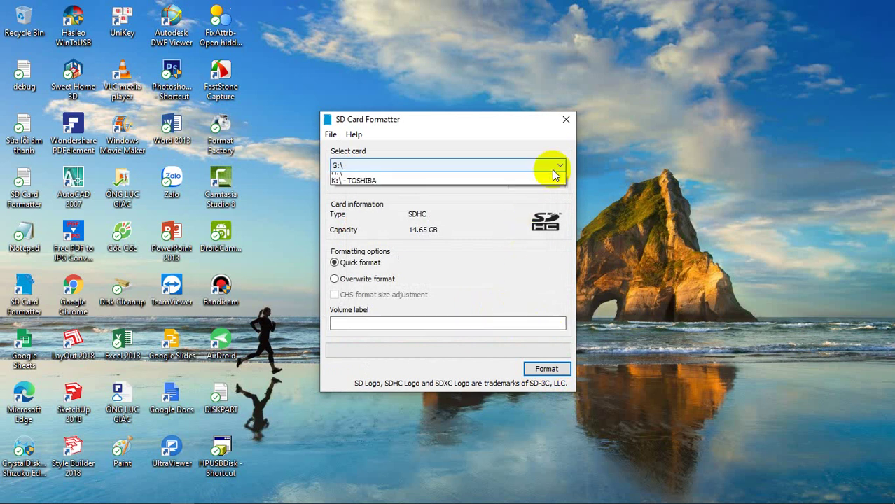
pyautogui.click(392, 202)
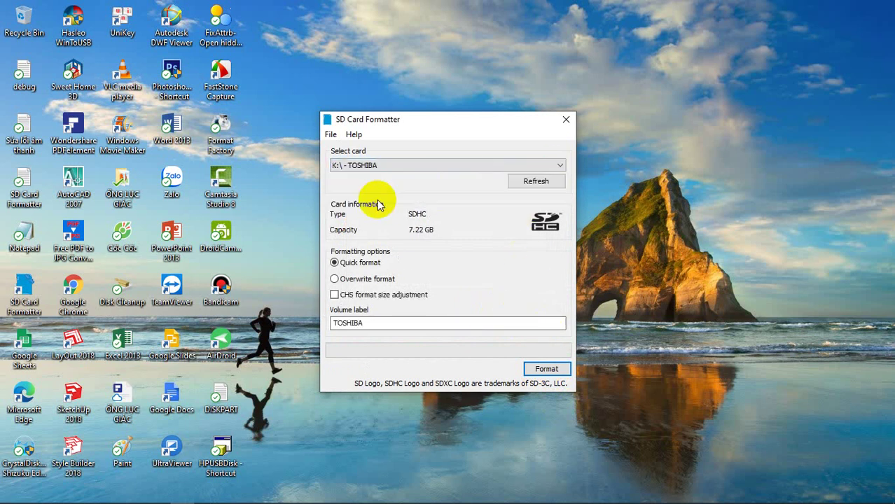
pyautogui.click(548, 368)
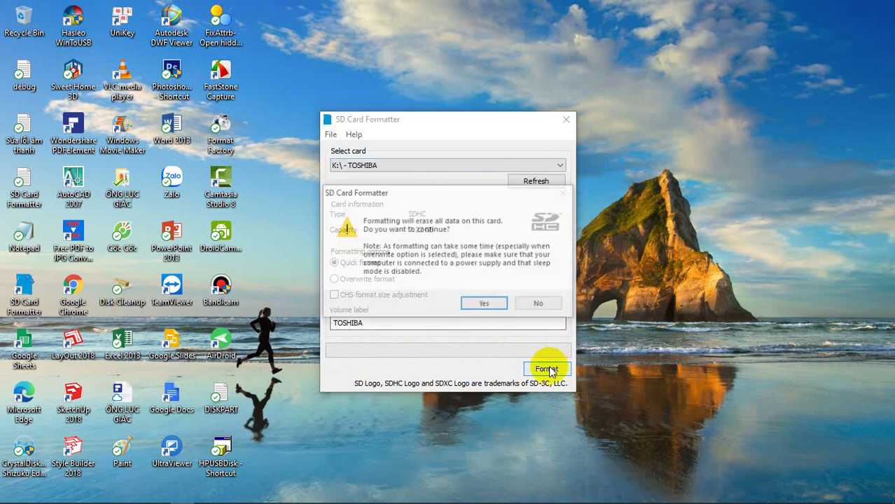
pyautogui.click(483, 305)
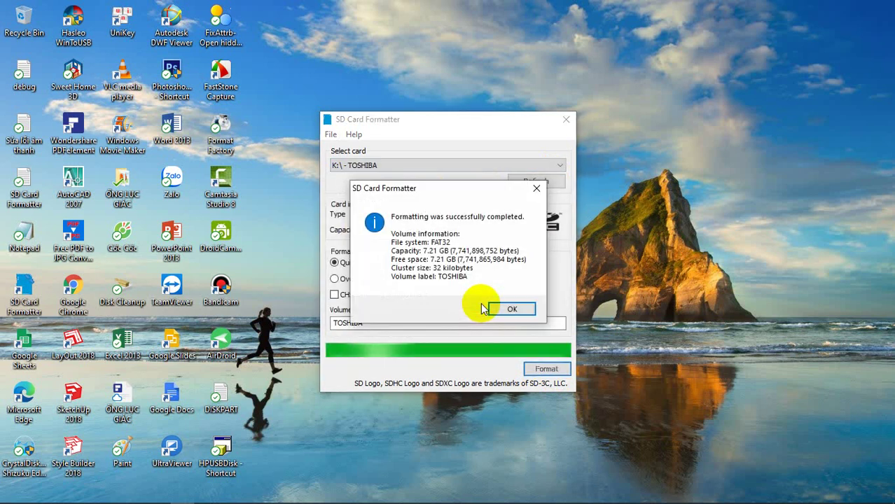
pyautogui.click(497, 308)
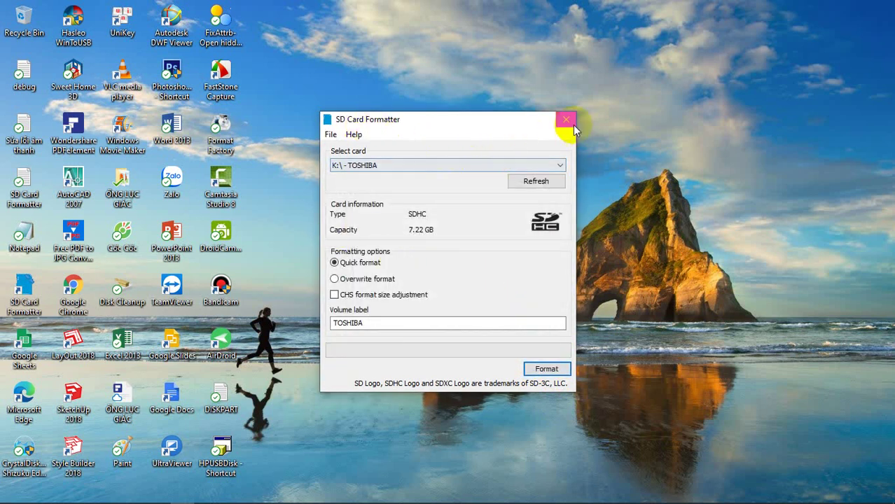
# Switch the selected card to D:\ - SD CARD and close SD Card Formatter without formatting it
pyautogui.click(403, 168)
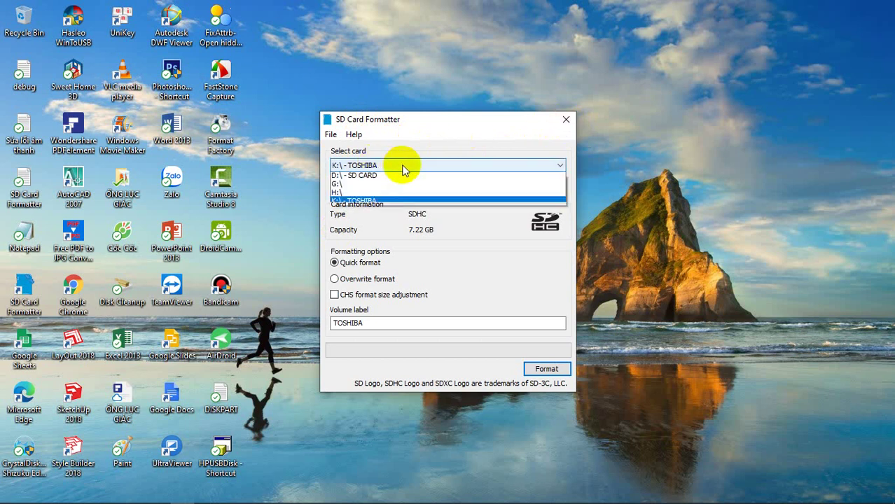
pyautogui.click(344, 177)
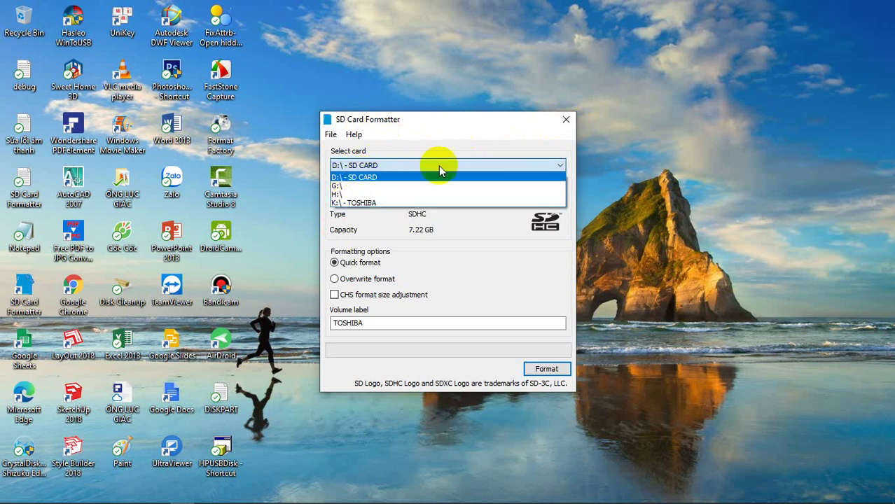
pyautogui.click(567, 121)
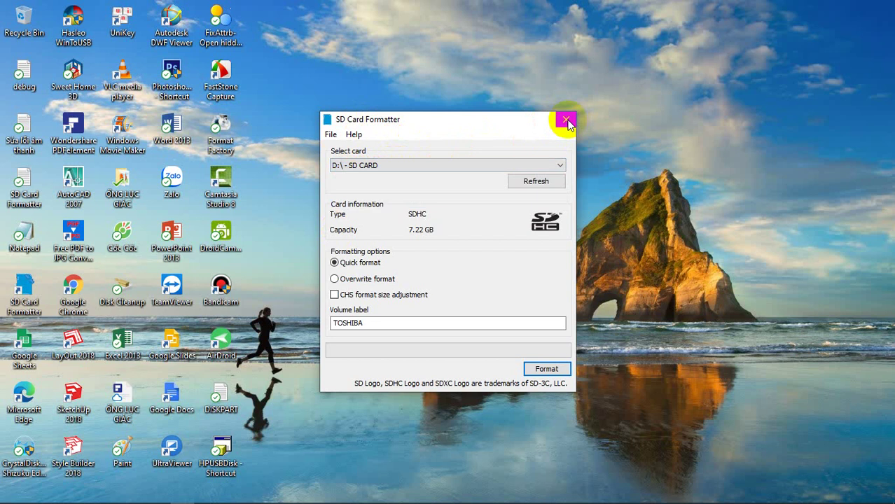
pyautogui.click(567, 121)
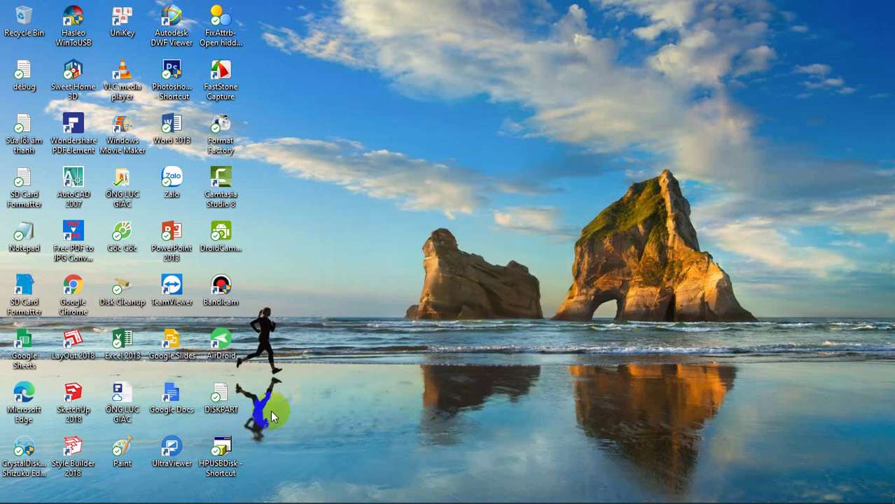
# Try to launch the HPUSBDisk desktop shortcut without administrator rights and dismiss the error
pyautogui.rightClick(422, 161)
pyautogui.click(448, 198)
pyautogui.click(222, 459)
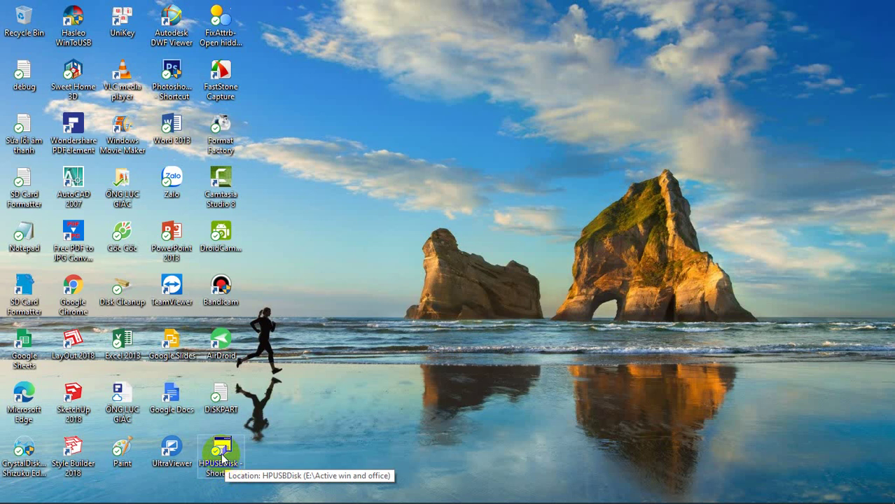
pyautogui.doubleClick(222, 464)
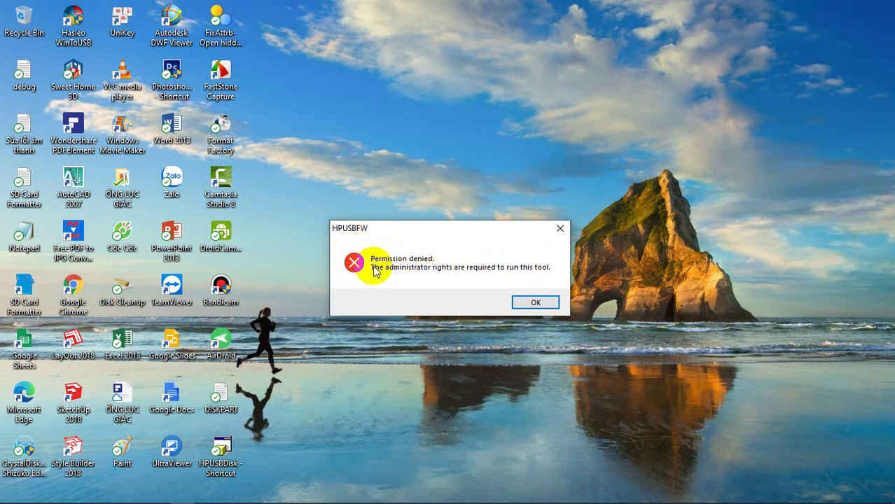
pyautogui.click(537, 302)
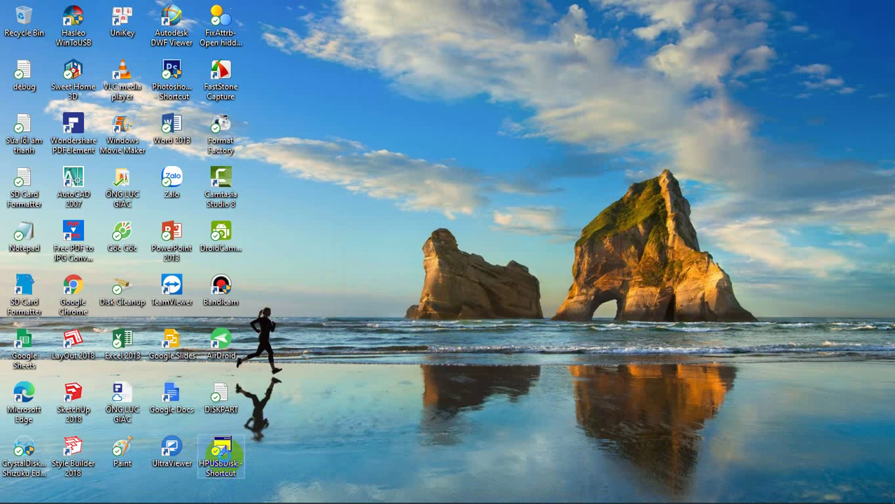
# Run HPUSBDisk as administrator and try to quick format the innostor G:\ device as FAT32
pyautogui.rightClick(225, 462)
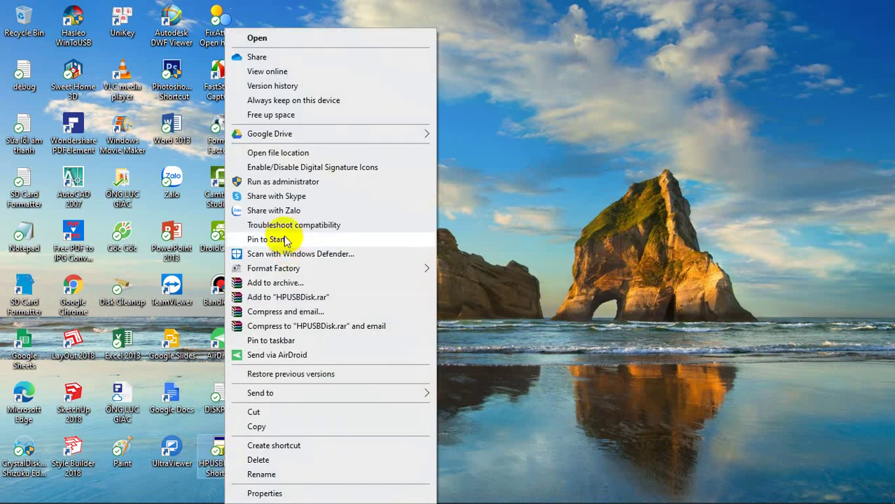
pyautogui.click(284, 183)
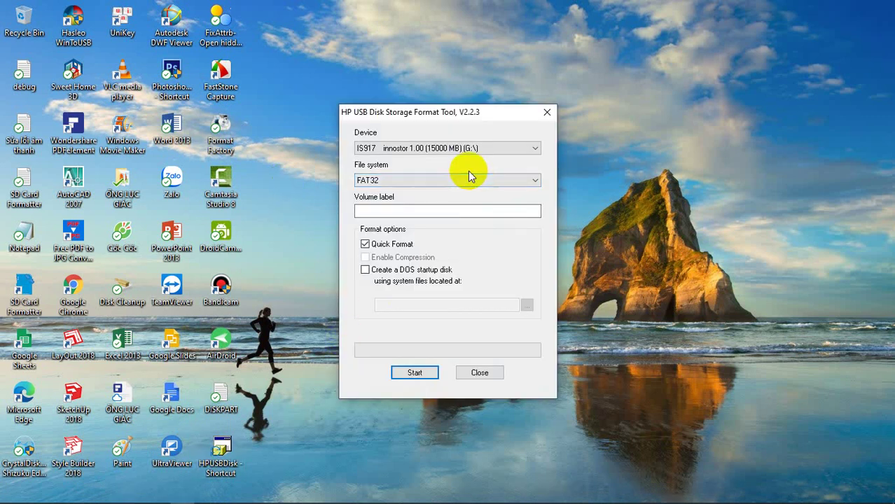
pyautogui.click(414, 372)
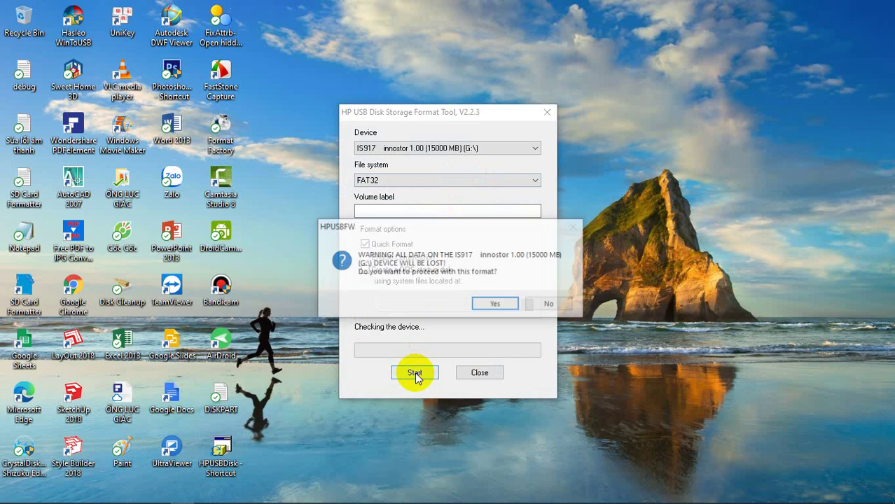
pyautogui.click(494, 305)
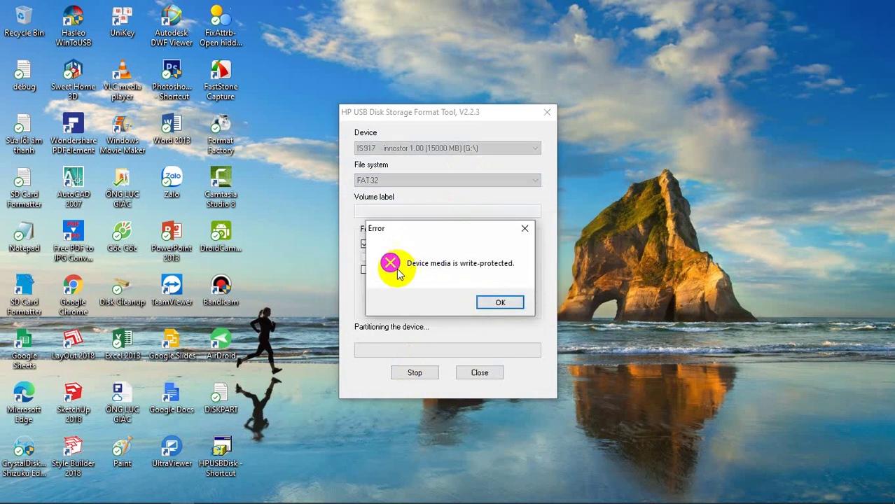
pyautogui.click(490, 302)
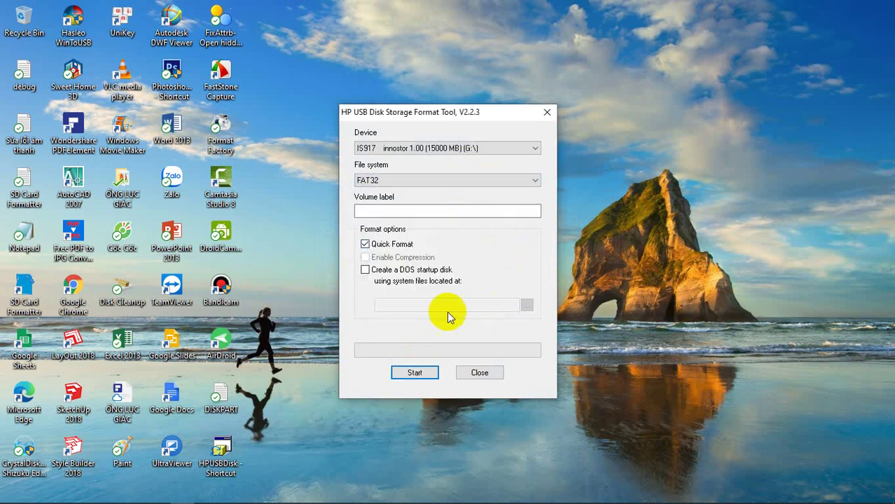
# Quick format the innostor G:\ device as FAT32 with no volume label and dismiss the format report
pyautogui.click(419, 371)
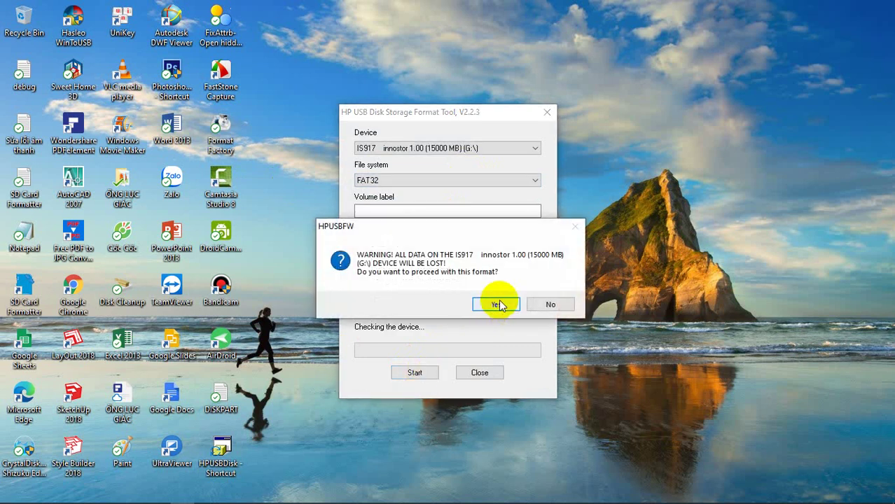
pyautogui.click(500, 304)
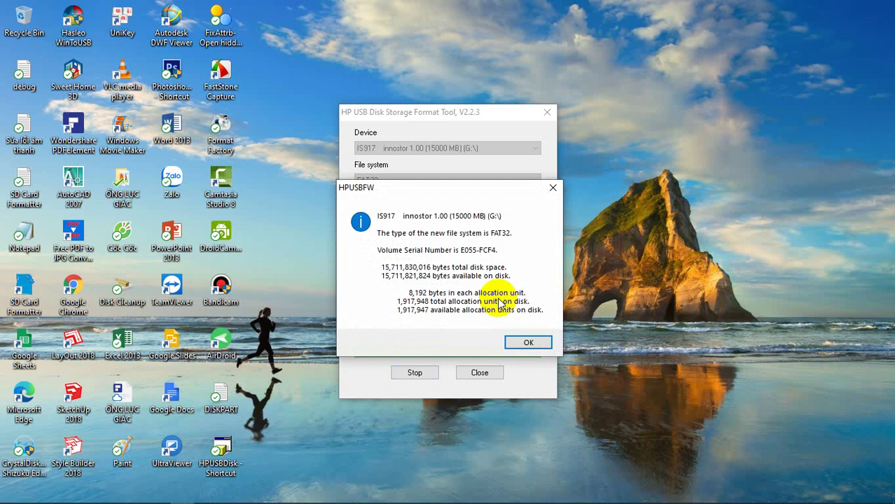
pyautogui.click(518, 341)
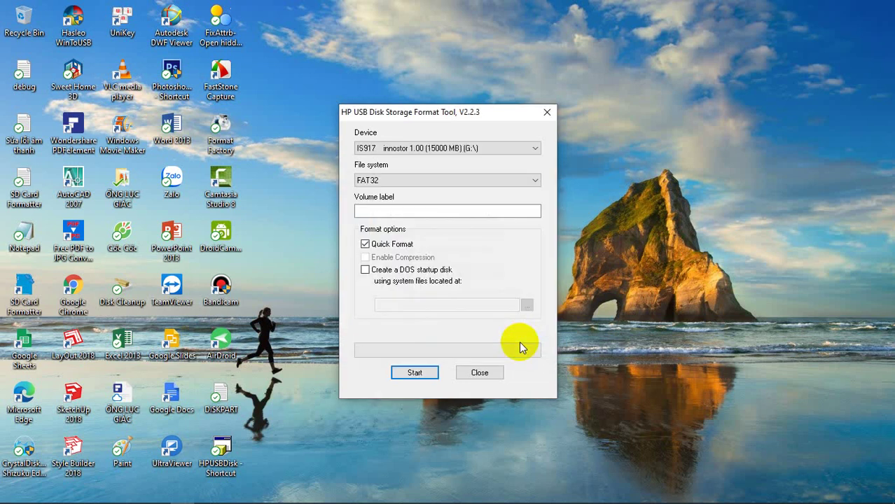
# Keep FAT32 as the file system, try to quick format the innostor G:\ device once more, and dismiss the error
pyautogui.click(464, 180)
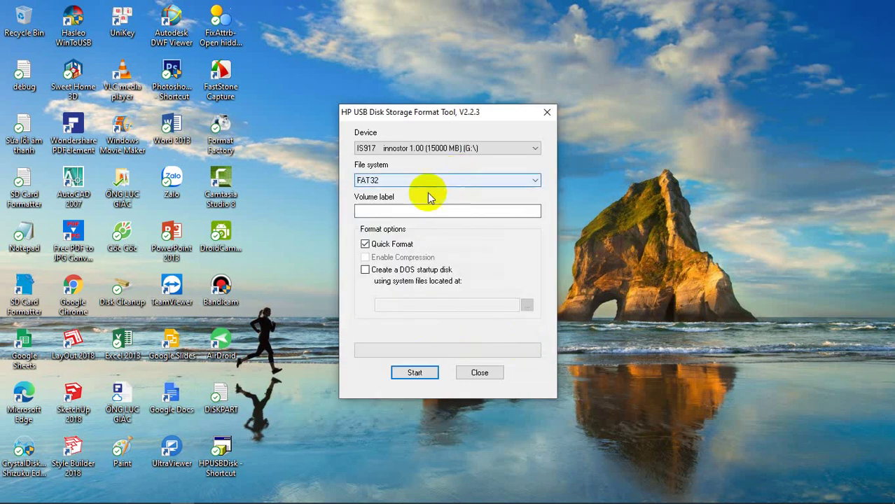
pyautogui.click(428, 194)
pyautogui.click(424, 372)
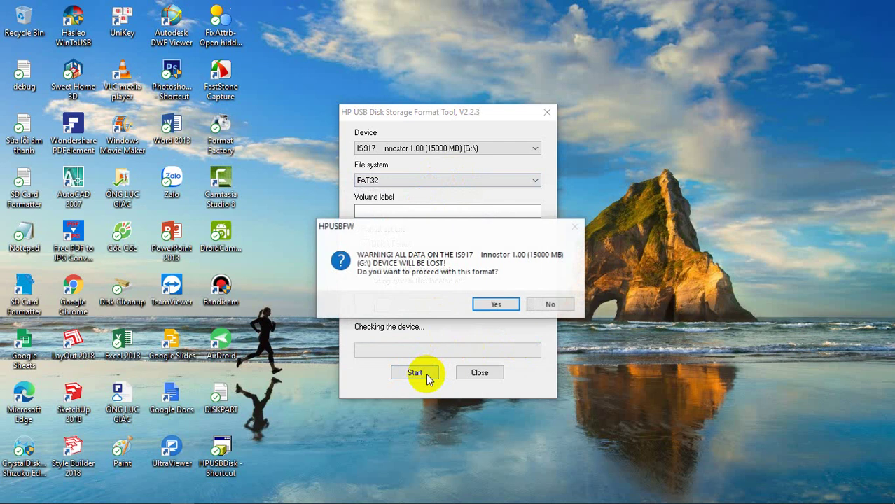
pyautogui.click(495, 306)
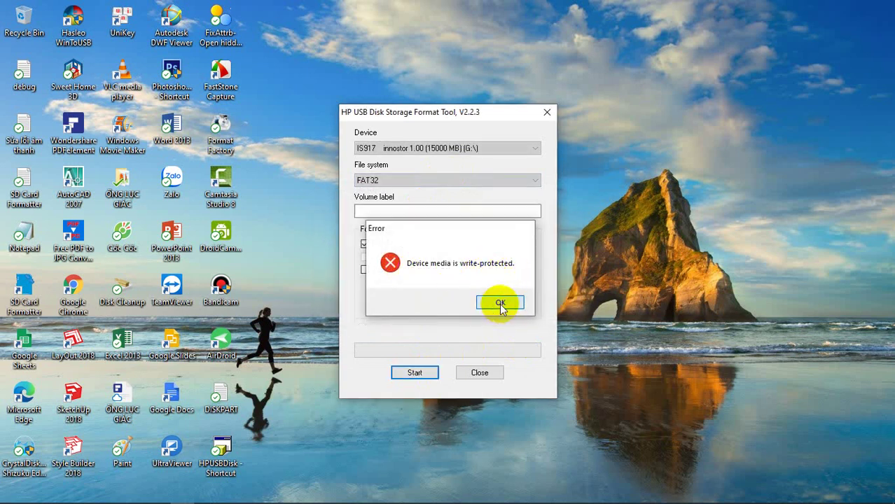
pyautogui.click(499, 306)
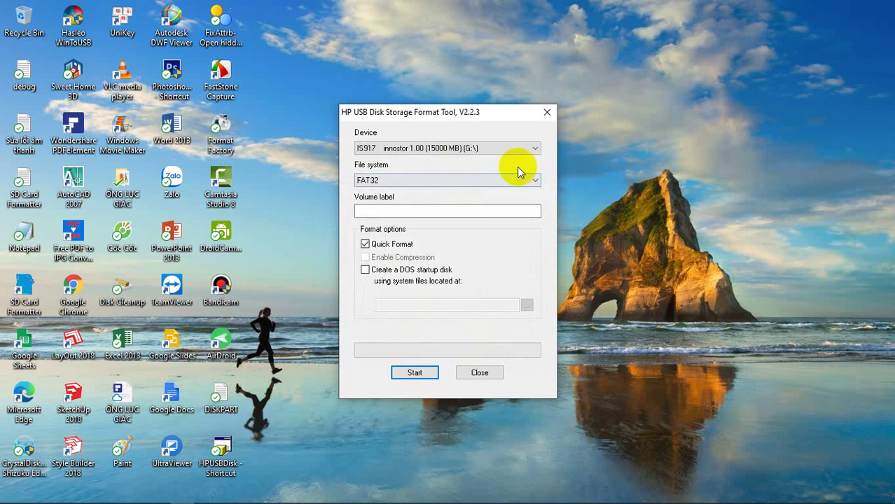
# Select the TOSHIBA TransMemory K:\ device, try to quick format it as FAT32, and dismiss the error
pyautogui.click(532, 148)
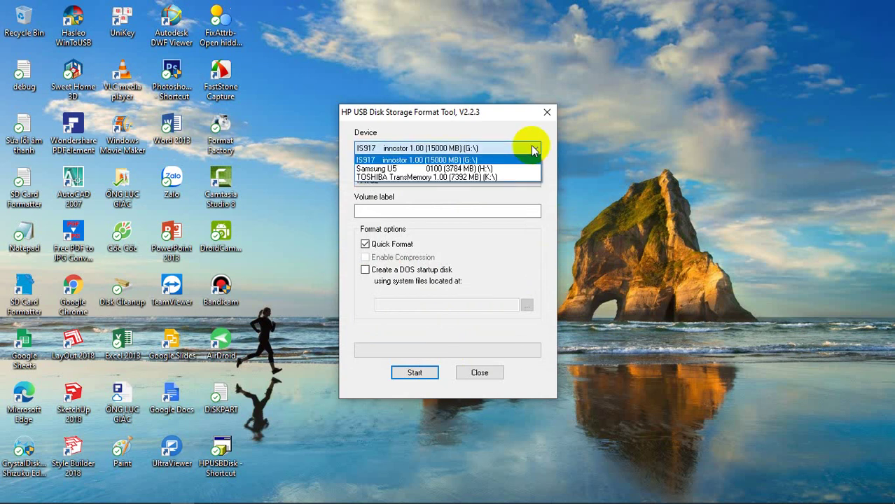
pyautogui.click(434, 177)
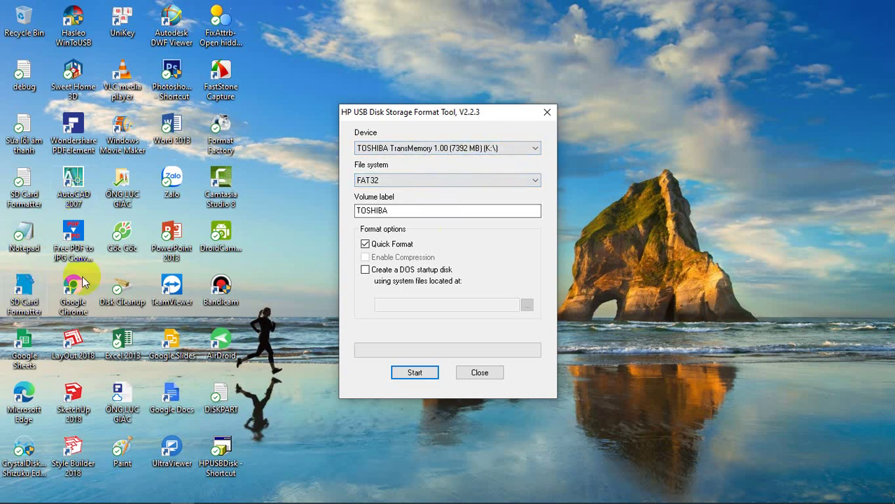
pyautogui.click(422, 376)
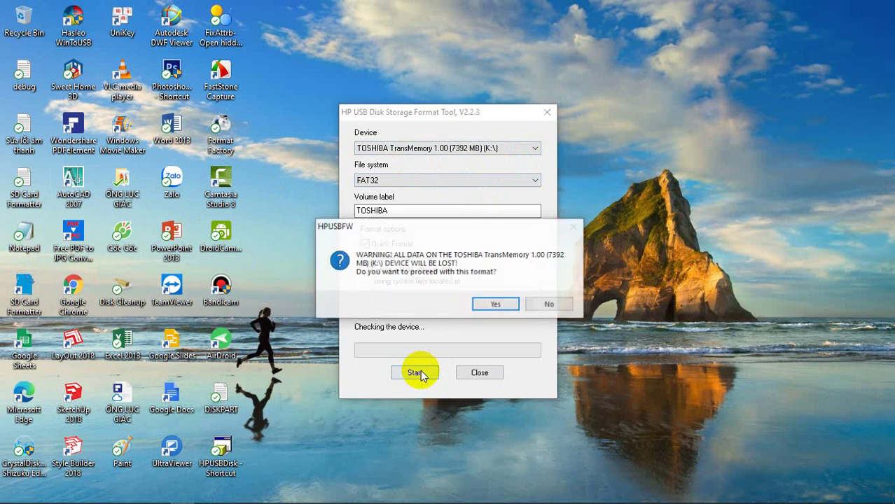
pyautogui.click(498, 304)
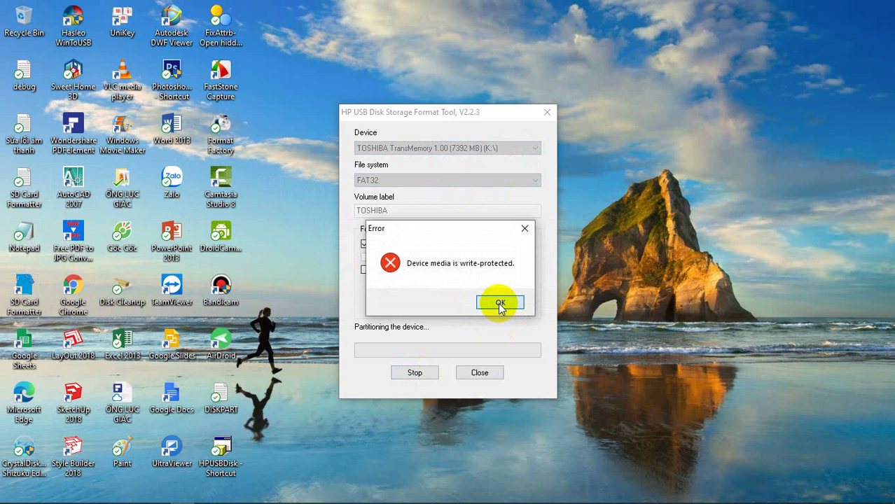
pyautogui.click(498, 303)
# Retry the FAT32 quick format of the TOSHIBA K:\ device, keeping TOSHIBA as its volume label, and dismiss the report
pyautogui.click(415, 376)
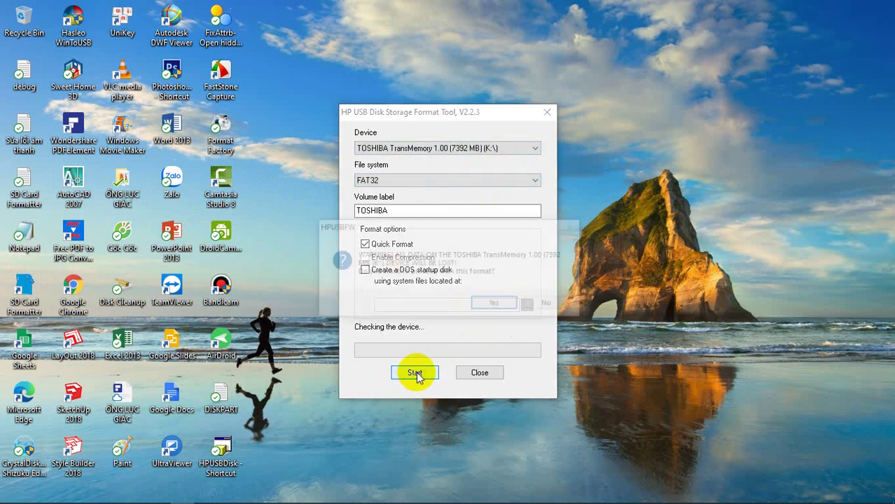
pyautogui.click(507, 305)
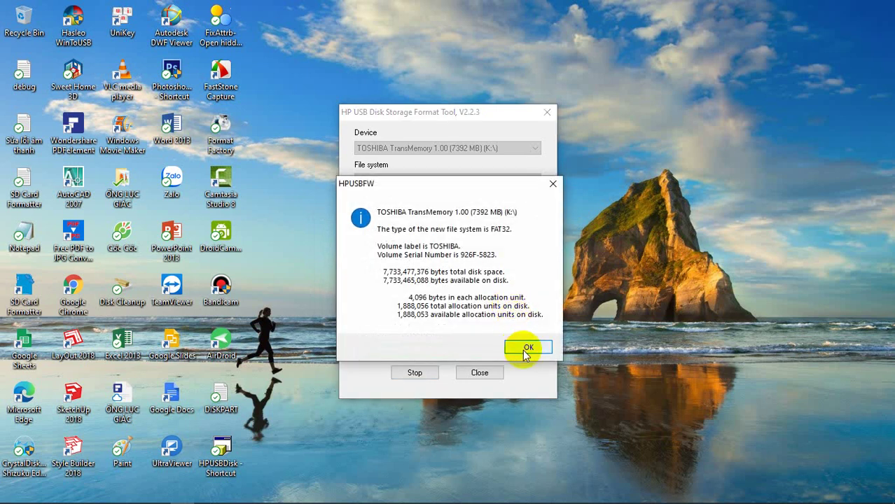
pyautogui.click(526, 350)
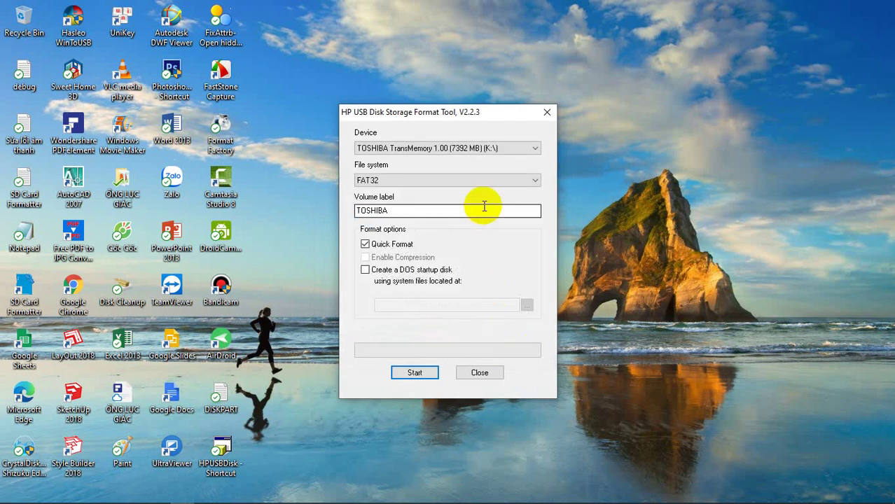
# Try to quick format the TOSHIBA K:\ device as FAT32 another time and dismiss the error
pyautogui.click(434, 370)
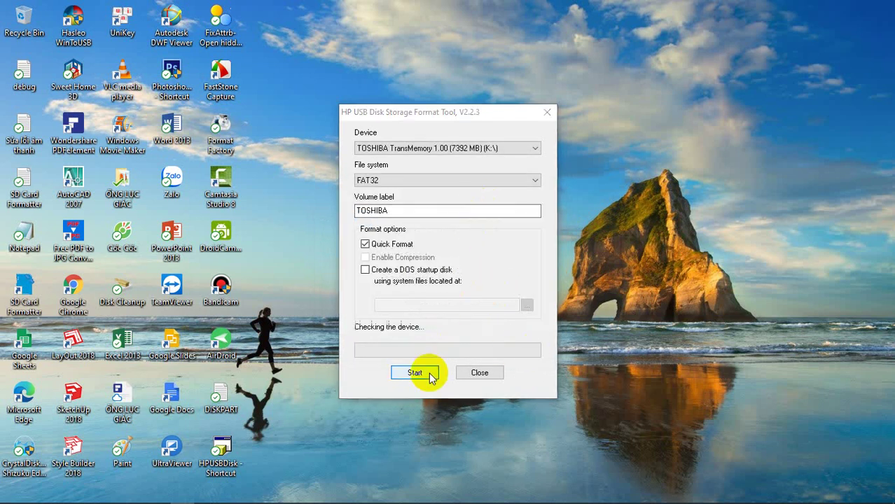
pyautogui.click(501, 309)
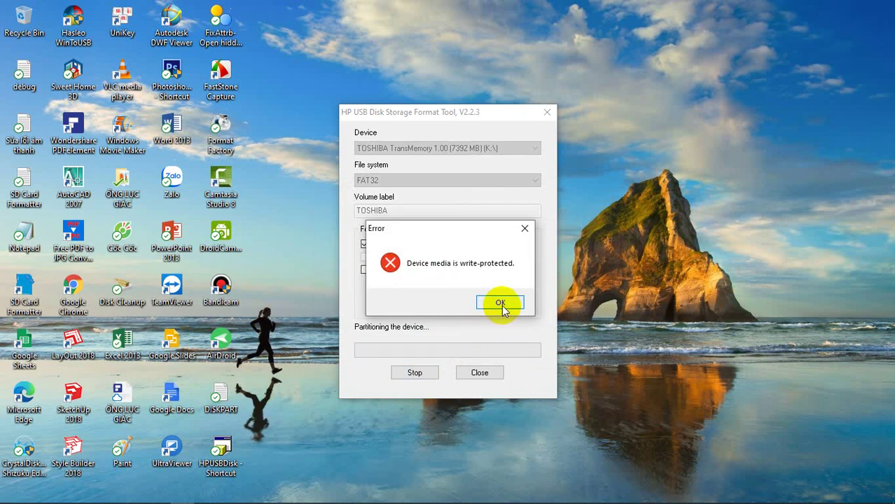
pyautogui.click(500, 303)
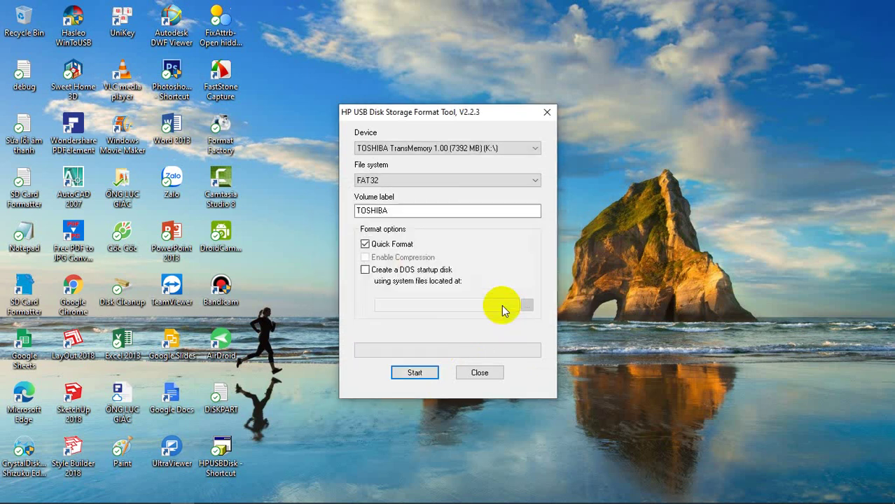
pyautogui.click(434, 373)
# Select the Samsung U5 H:\ device and try twice to quick format it as FAT32, dismissing the error each time
pyautogui.click(516, 147)
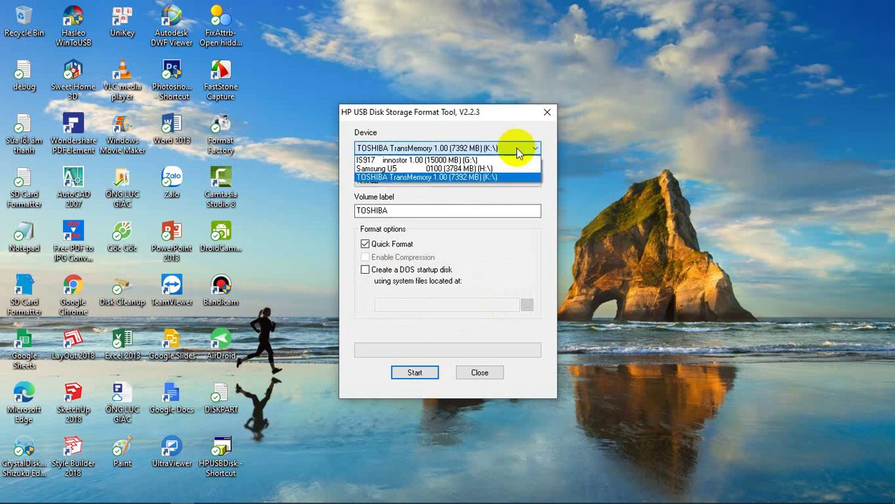
pyautogui.click(377, 171)
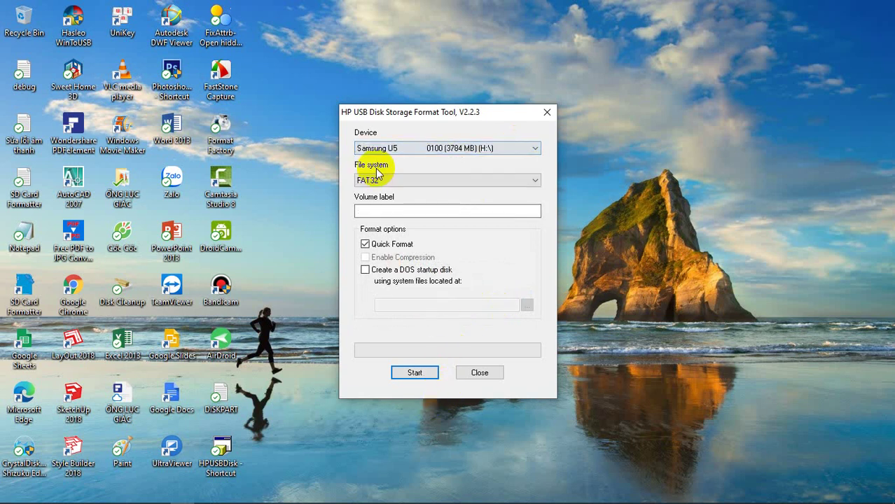
pyautogui.click(428, 374)
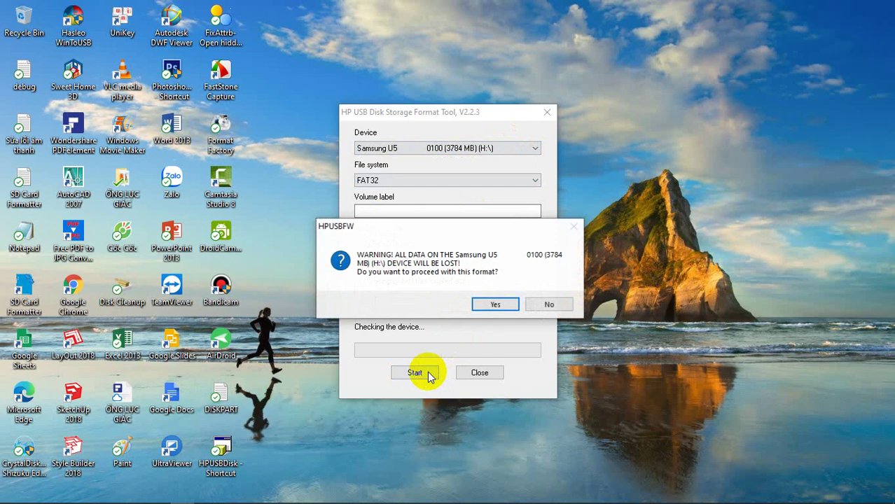
pyautogui.click(508, 304)
pyautogui.click(511, 306)
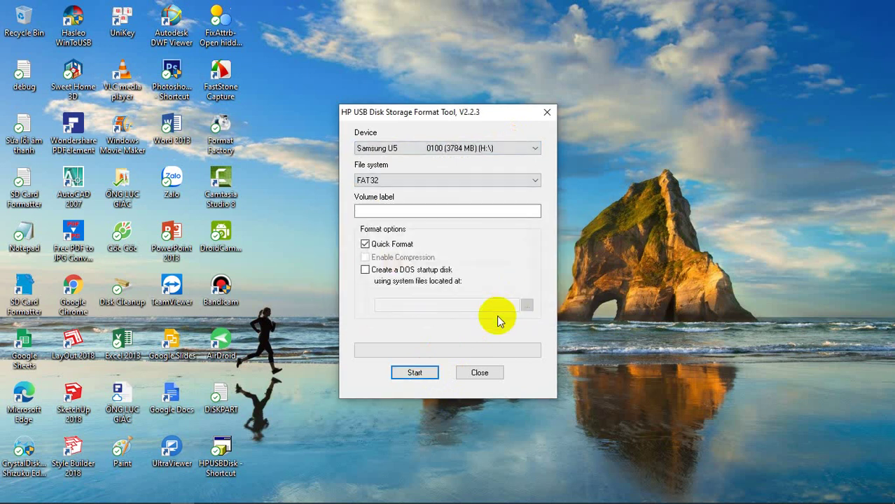
pyautogui.click(435, 372)
pyautogui.click(494, 306)
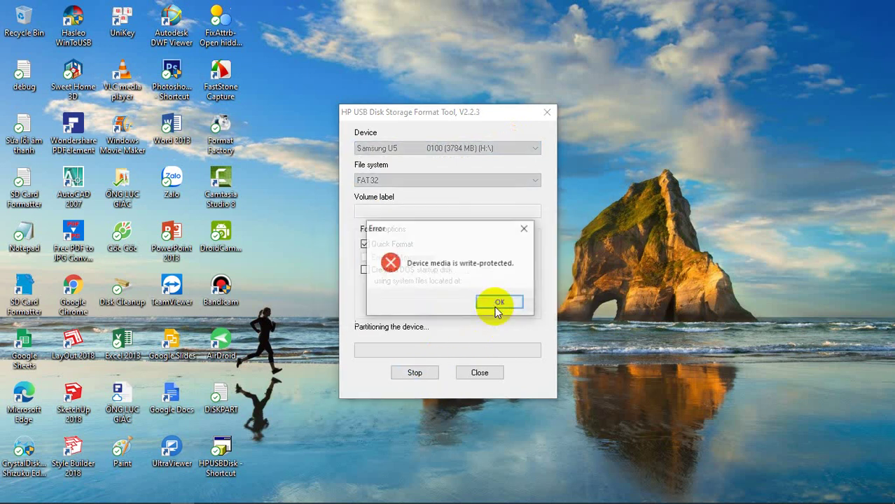
pyautogui.click(495, 305)
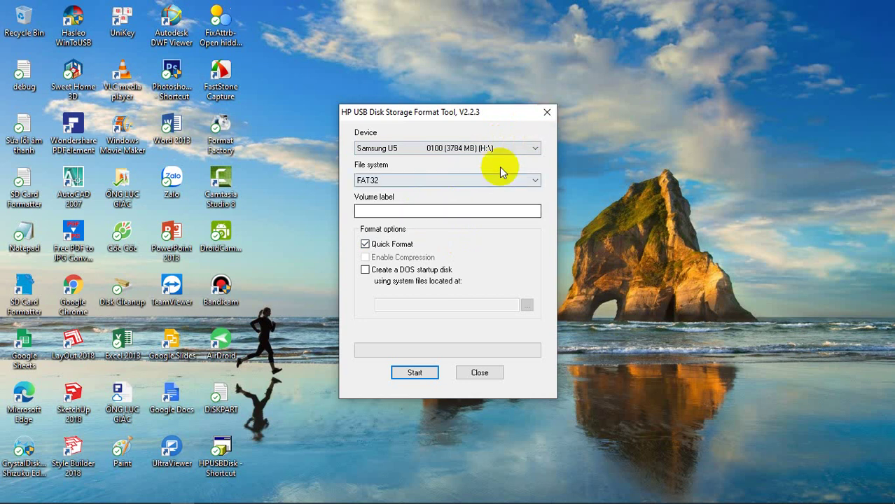
# Close the HP USB Disk Storage Format Tool and relaunch HPUSBDisk as administrator
pyautogui.click(514, 150)
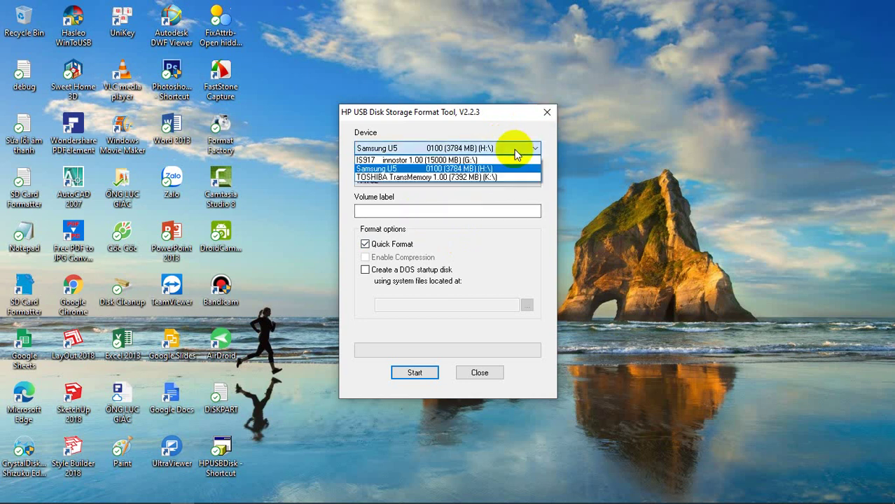
pyautogui.click(483, 374)
pyautogui.click(483, 375)
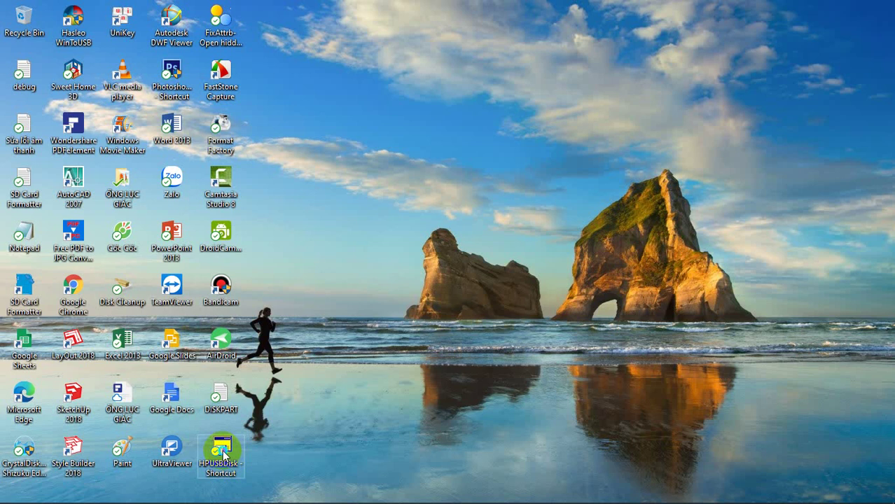
pyautogui.rightClick(221, 447)
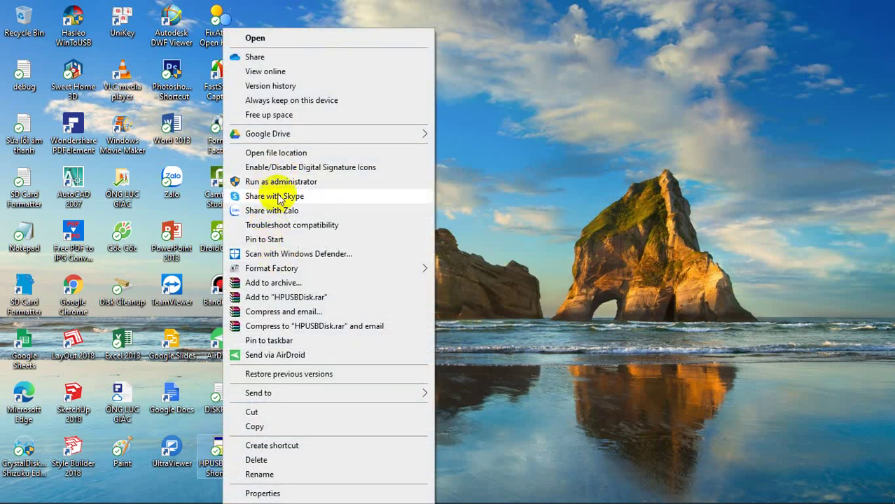
pyautogui.click(266, 184)
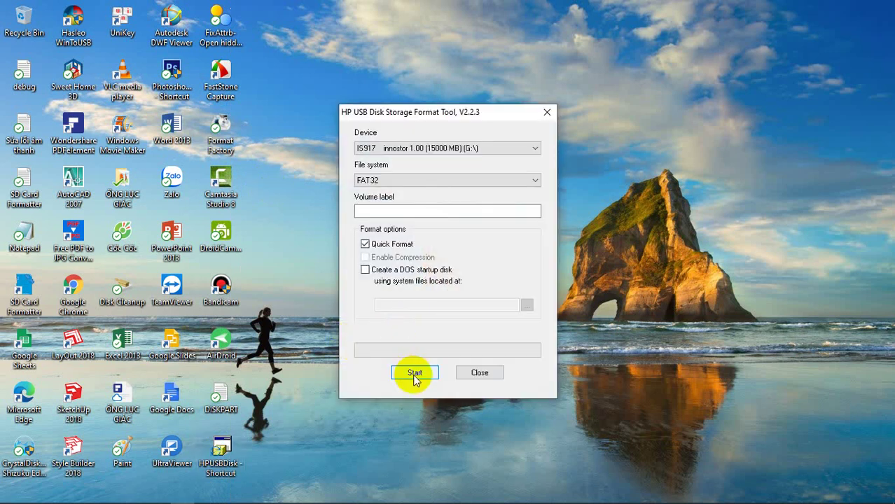
# Try twice to quick format the innostor G:\ device as FAT32, dismissing the error each time
pyautogui.click(413, 373)
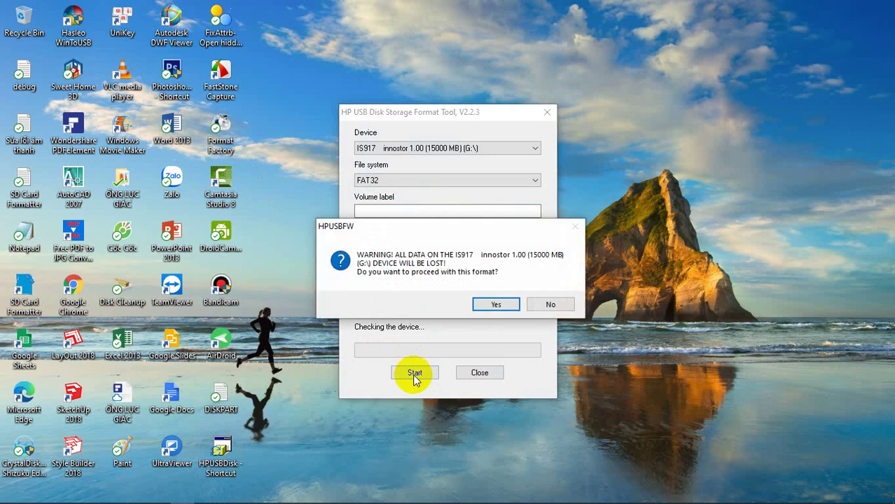
pyautogui.click(497, 306)
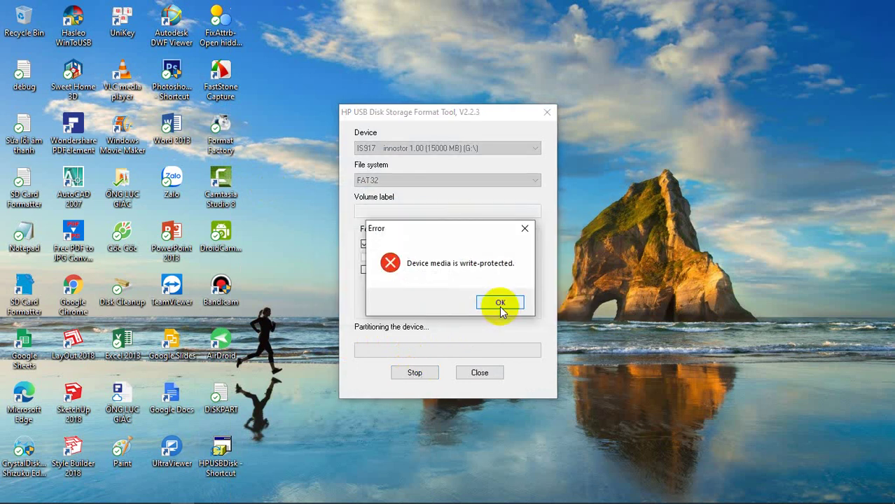
pyautogui.click(500, 304)
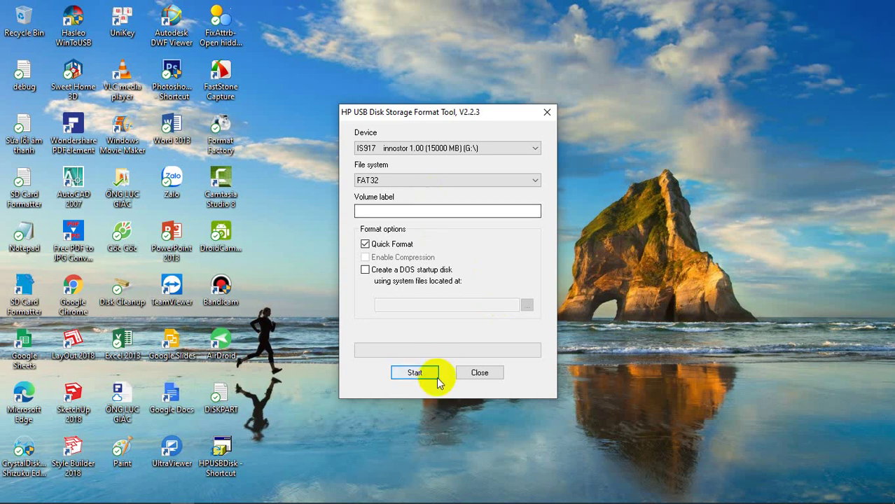
pyautogui.click(415, 372)
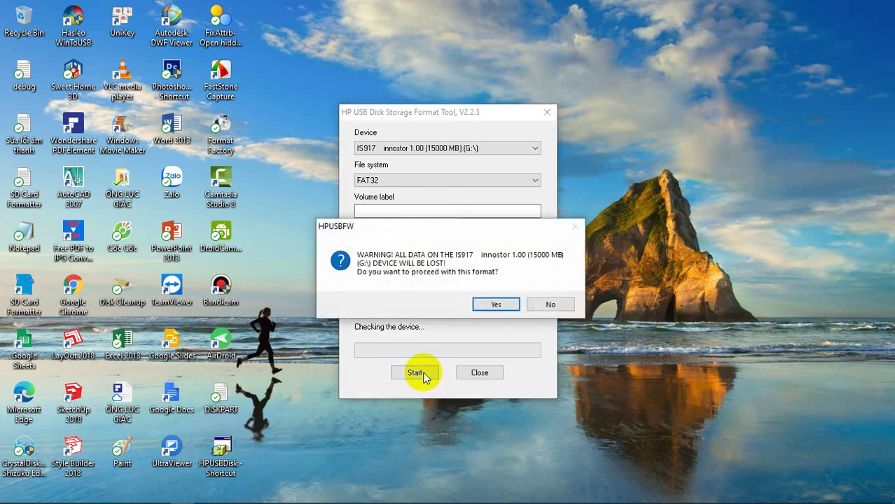
pyautogui.click(497, 303)
pyautogui.click(497, 302)
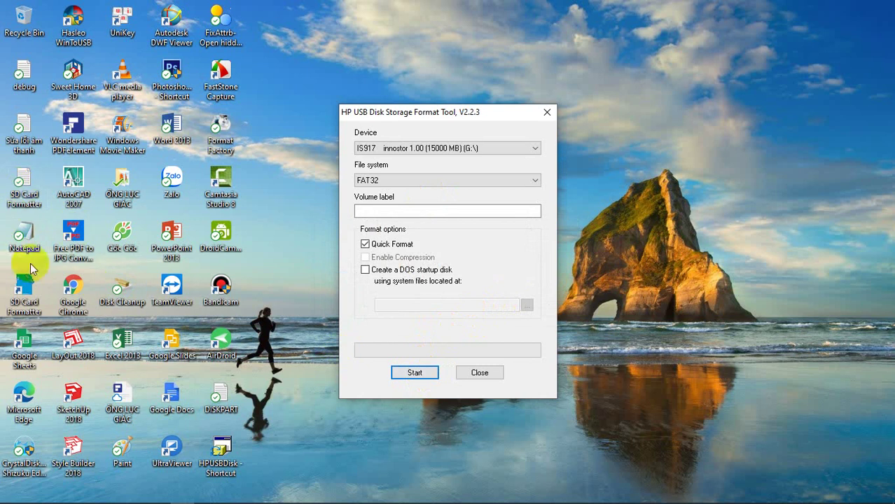
# Launch SD Card Formatter and quick format the G:\ card, accepting the data-erase warning and dismissing the completion message
pyautogui.doubleClick(26, 290)
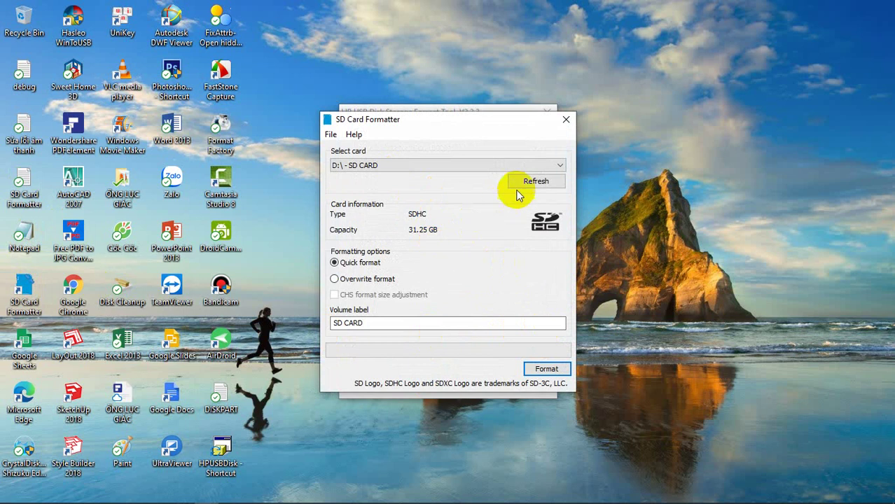
pyautogui.click(552, 168)
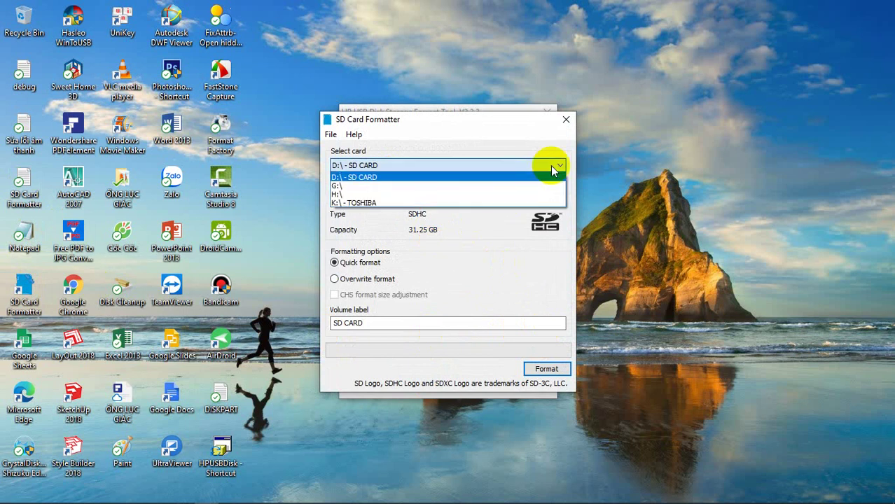
pyautogui.click(350, 187)
pyautogui.click(542, 371)
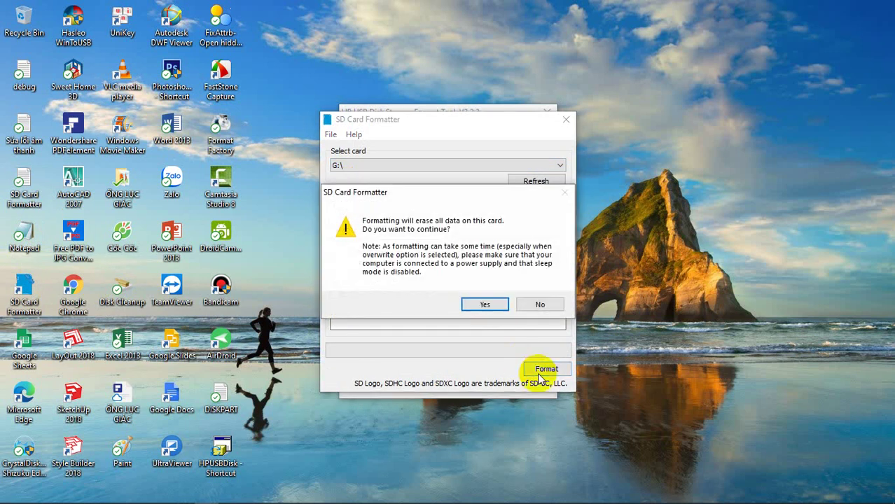
pyautogui.click(479, 304)
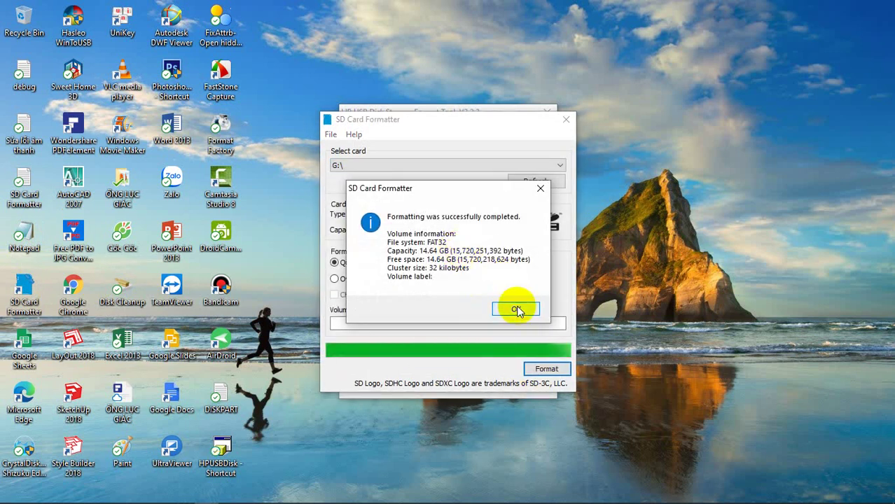
pyautogui.click(516, 309)
# Refresh the card list and try to quick format the H:\ card, dismissing the error
pyautogui.click(548, 183)
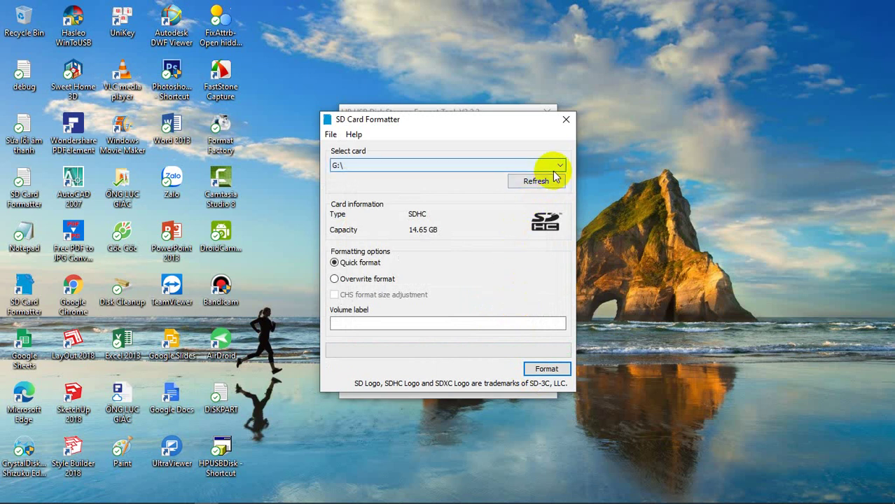
pyautogui.click(560, 165)
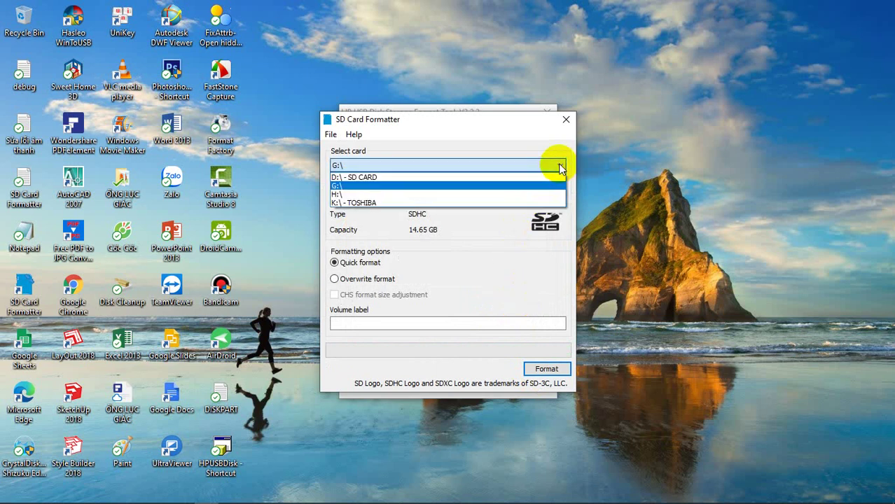
pyautogui.click(339, 193)
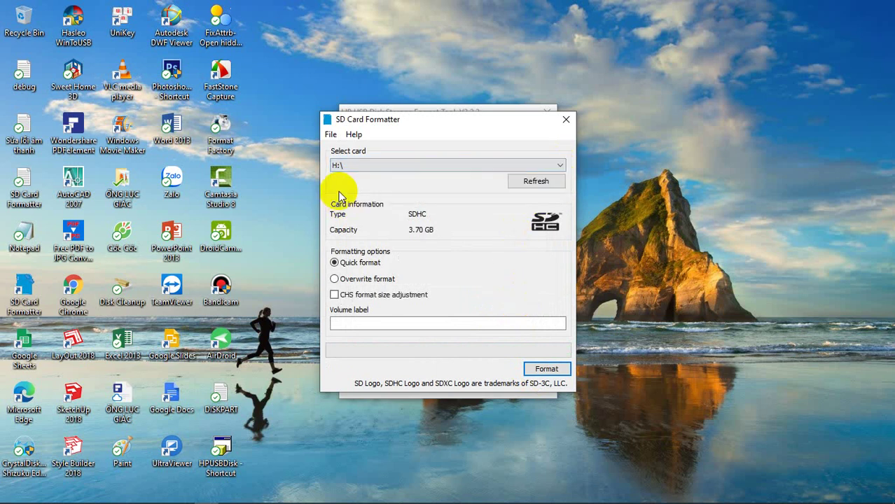
pyautogui.click(546, 368)
pyautogui.click(499, 308)
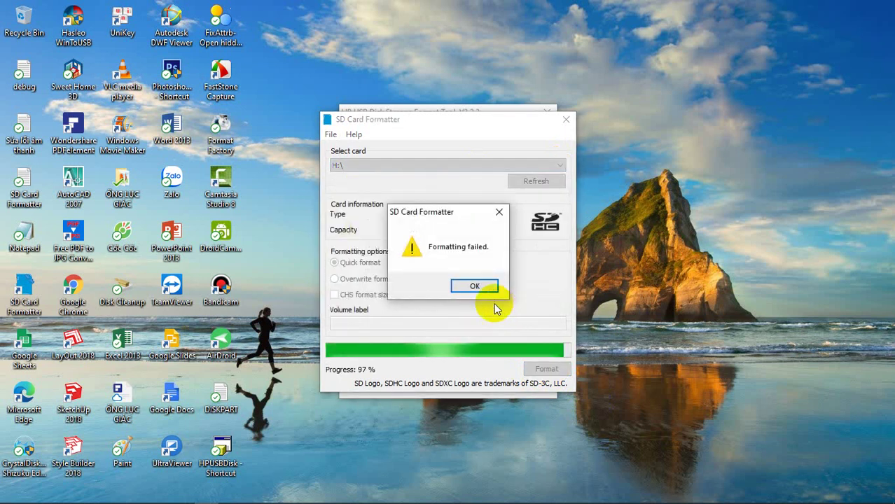
pyautogui.click(475, 287)
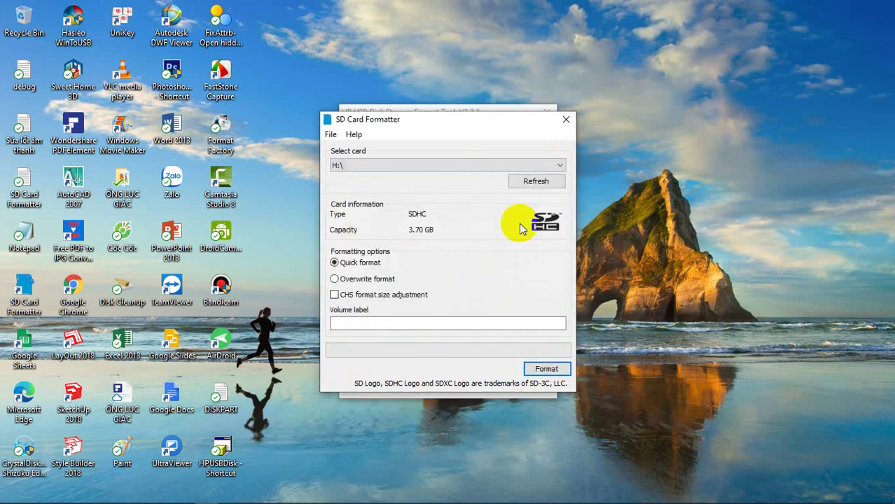
# Quick format the K:\ TOSHIBA card with its TOSHIBA volume label and close SD Card Formatter
pyautogui.click(559, 165)
pyautogui.click(399, 203)
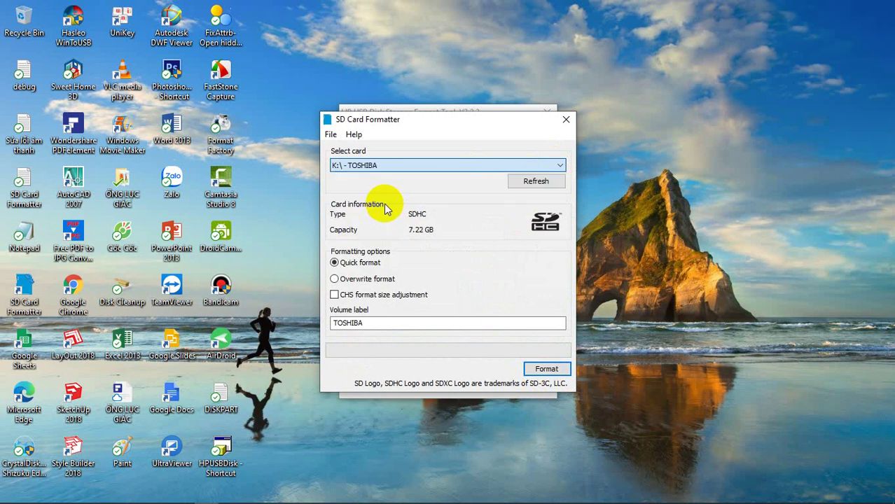
pyautogui.click(540, 371)
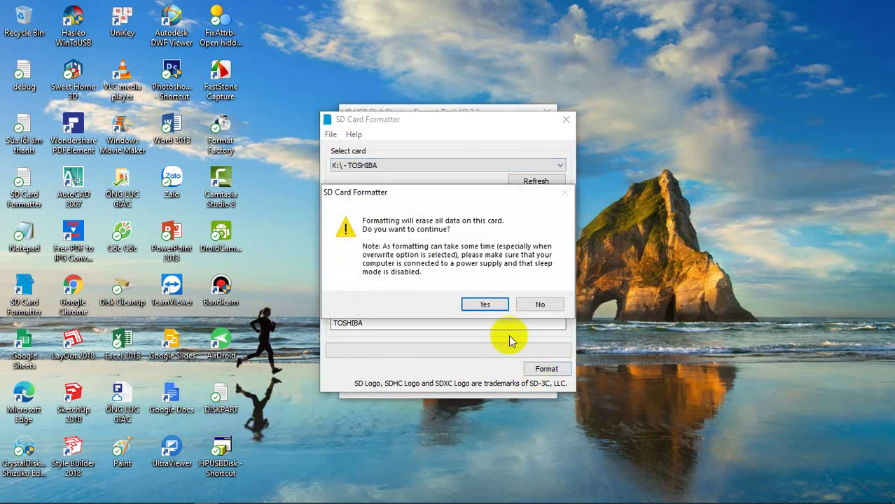
pyautogui.click(484, 305)
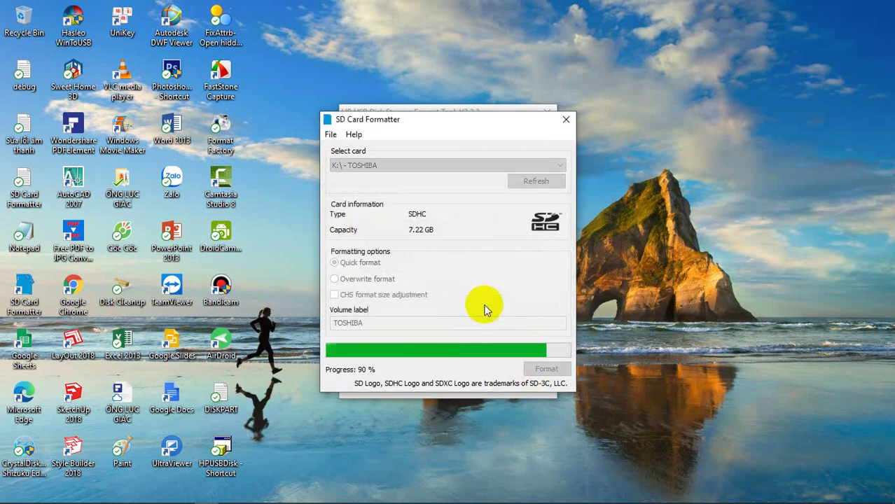
pyautogui.click(504, 310)
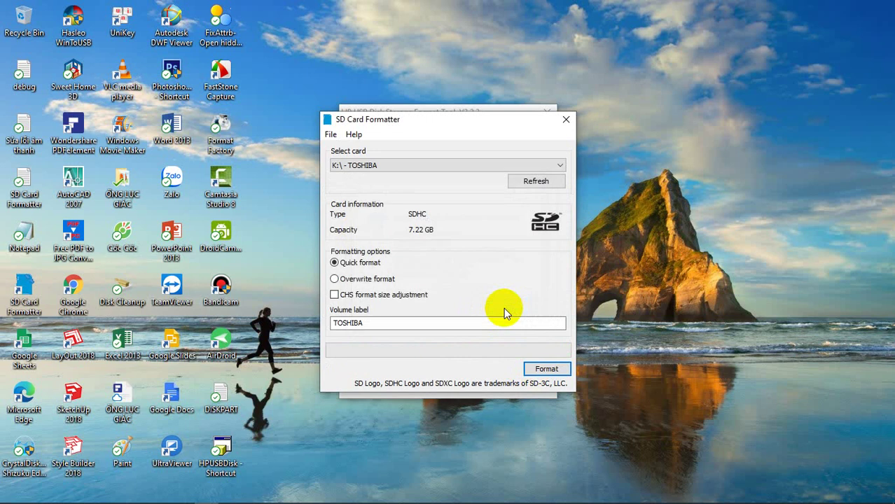
pyautogui.click(546, 179)
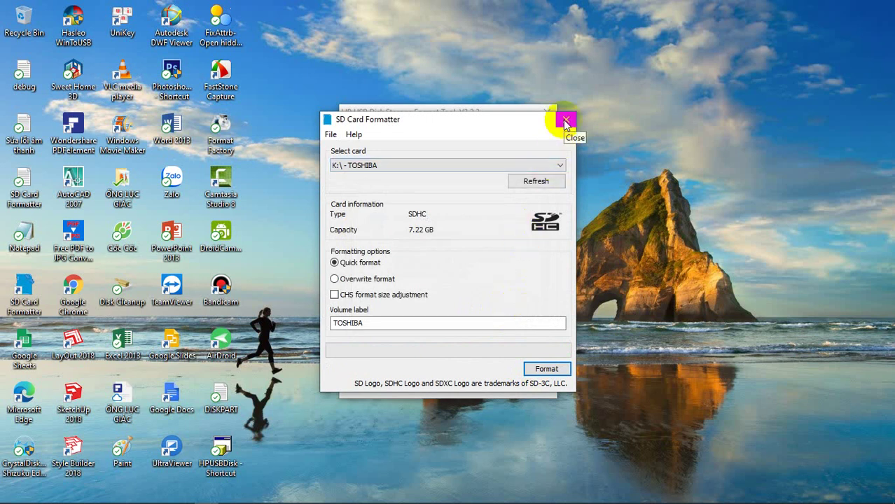
pyautogui.click(565, 122)
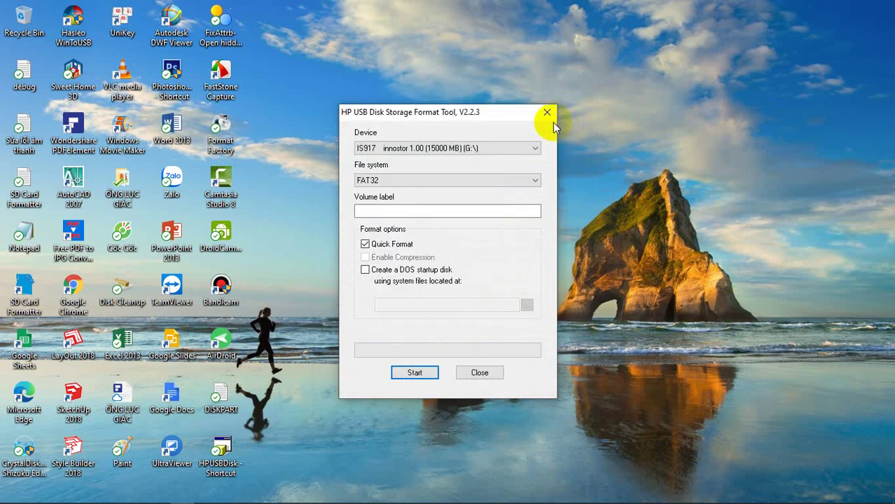
# In the HP USB Disk Storage Format Tool, quick format the innostor G:\ device as FAT32, dismissing the first error and retrying
pyautogui.click(415, 372)
pyautogui.click(494, 302)
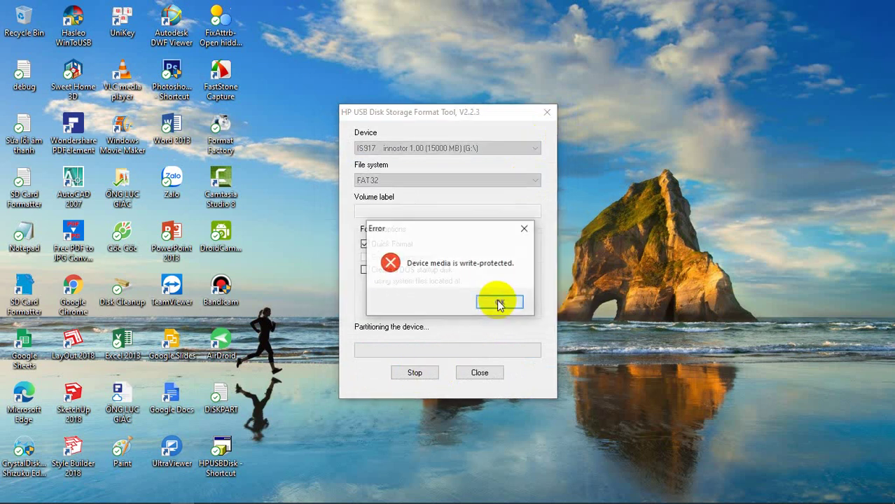
pyautogui.click(499, 302)
pyautogui.click(416, 373)
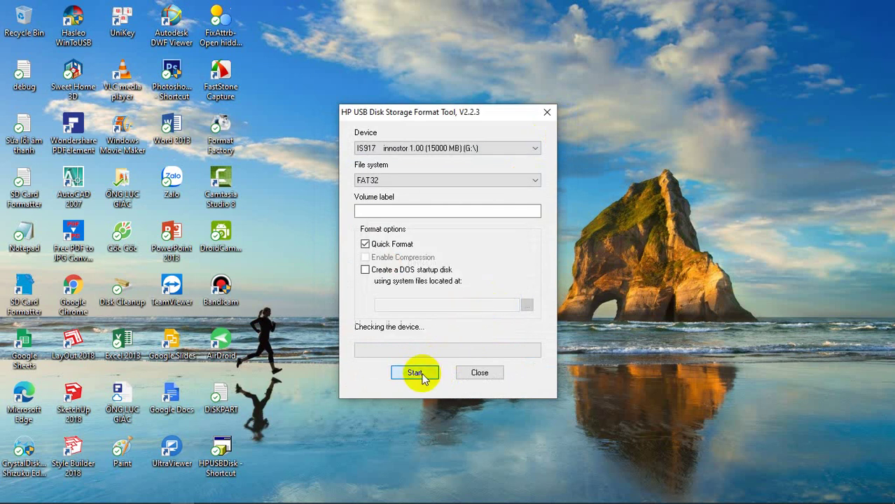
pyautogui.click(497, 305)
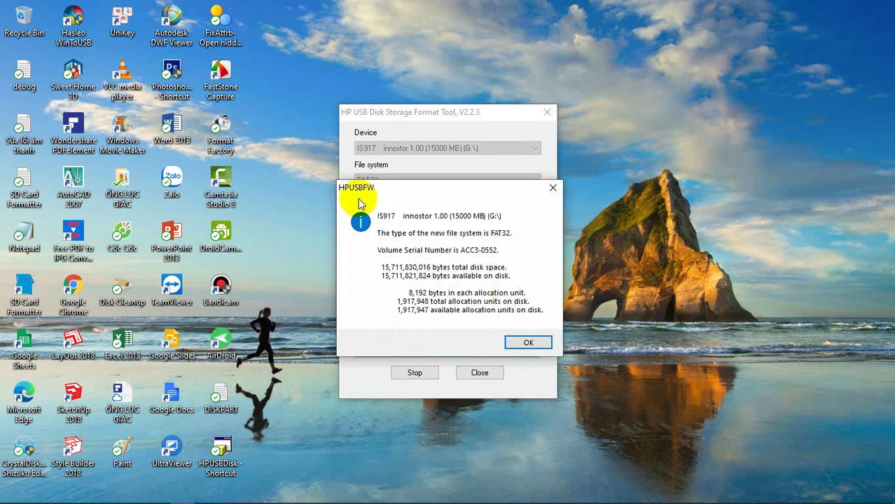
pyautogui.click(522, 343)
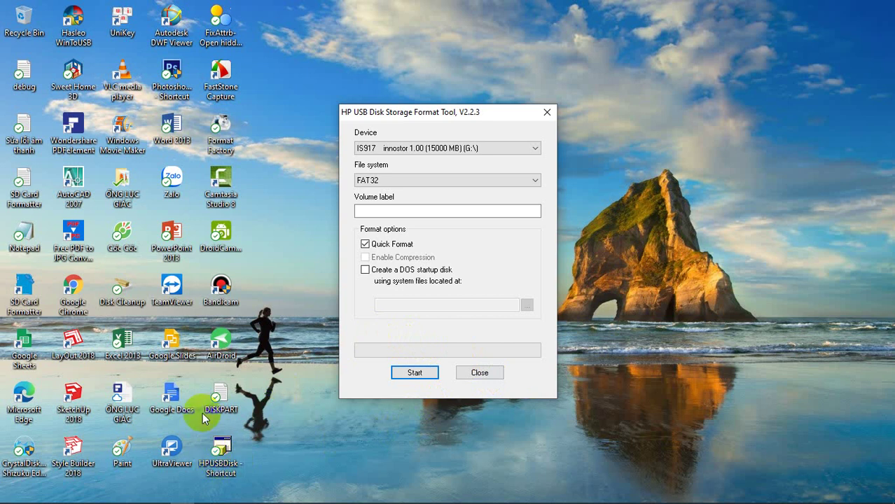
# Select the TOSHIBA TransMemory K:\ device and quick format it as FAT32, dismissing the first error and retrying
pyautogui.click(415, 373)
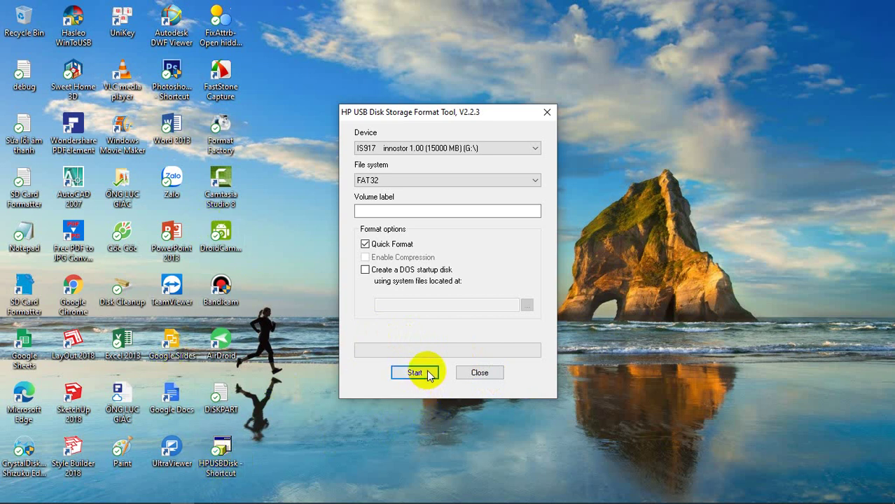
pyautogui.click(536, 149)
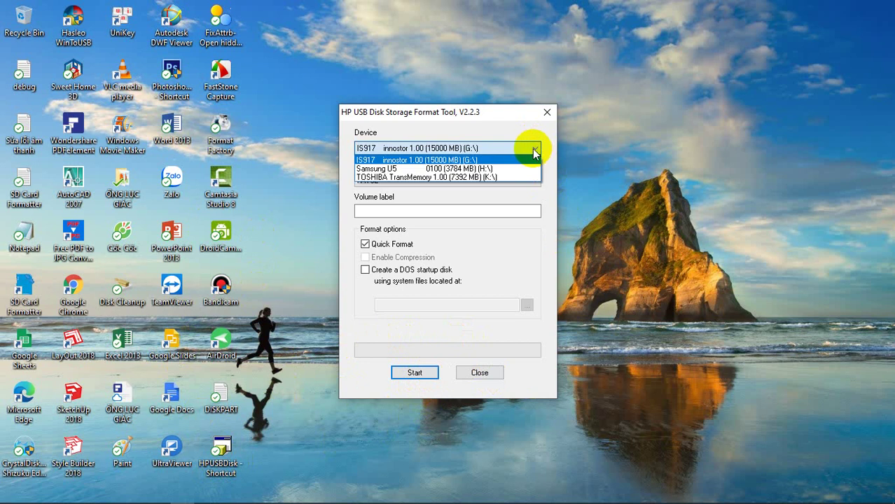
pyautogui.click(394, 178)
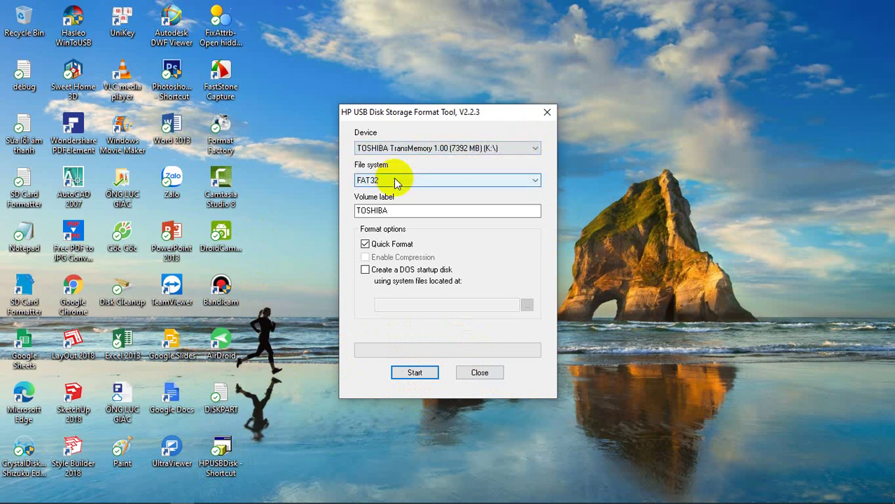
pyautogui.click(414, 373)
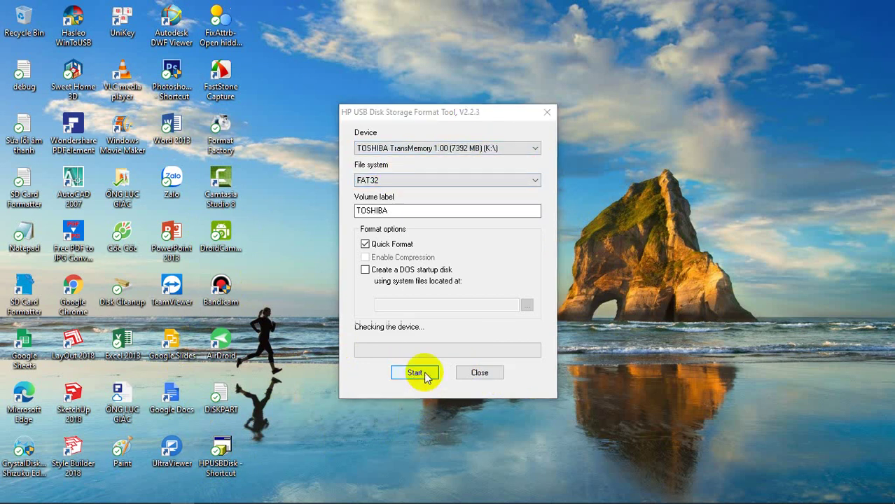
pyautogui.click(493, 304)
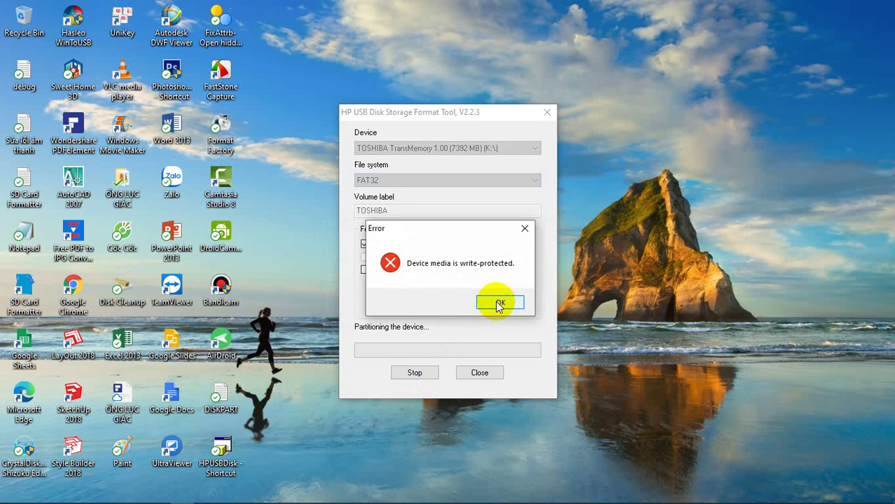
pyautogui.click(498, 304)
pyautogui.click(417, 374)
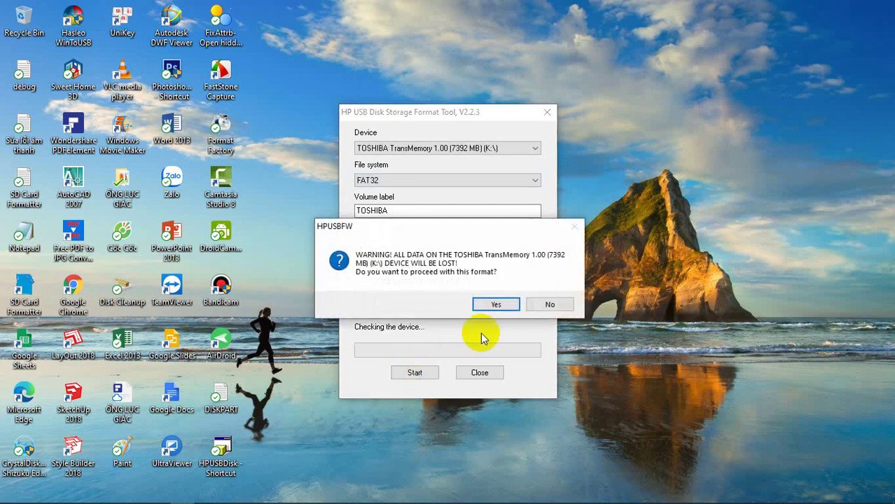
pyautogui.click(497, 306)
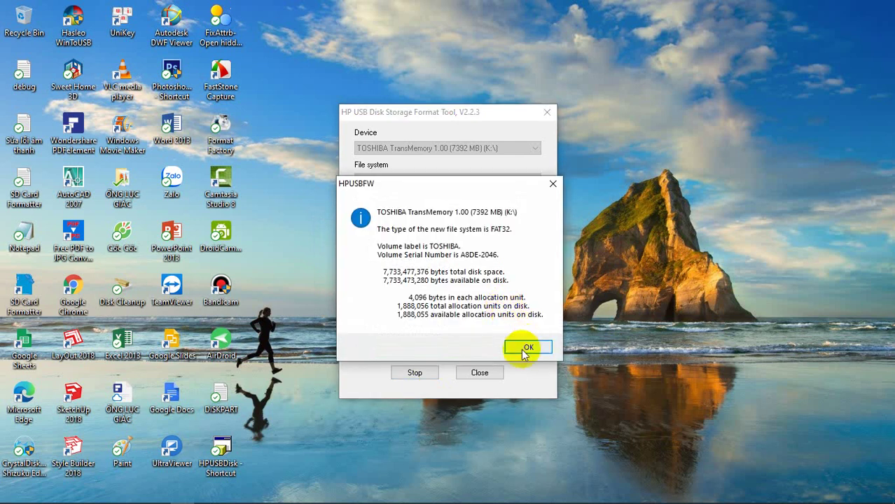
pyautogui.click(526, 348)
# Try to quick format the TOSHIBA K:\ device as FAT32 once more, dismiss the error and close the format tool
pyautogui.click(535, 149)
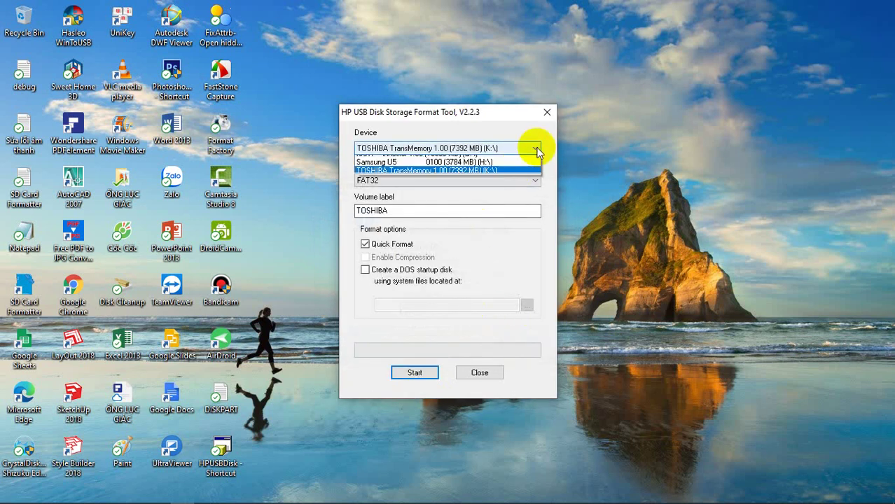
pyautogui.click(481, 172)
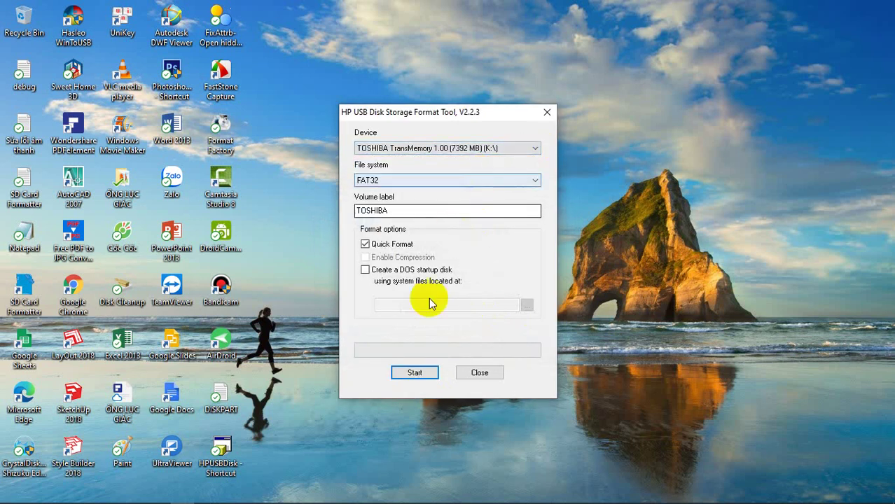
pyautogui.click(415, 372)
pyautogui.click(493, 303)
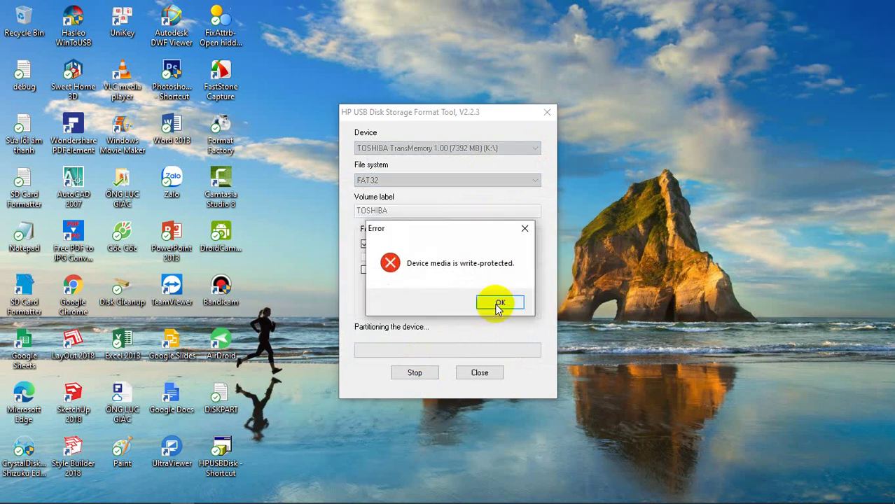
pyautogui.click(498, 304)
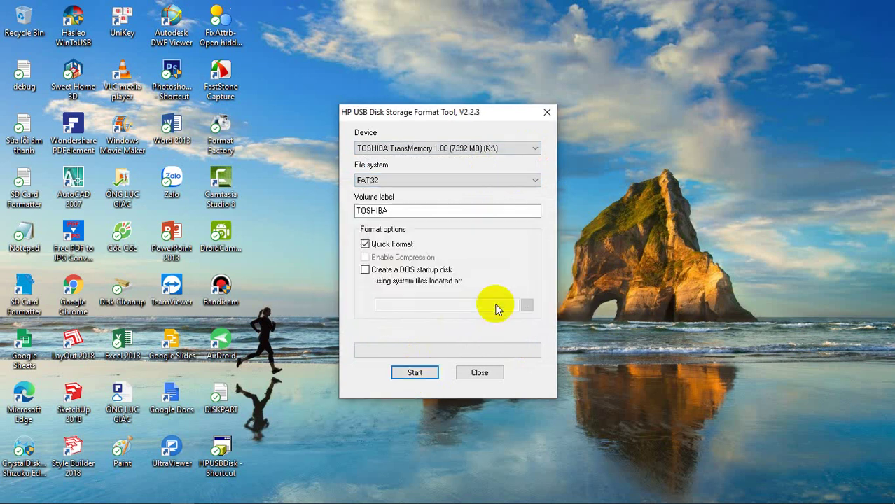
pyautogui.click(546, 114)
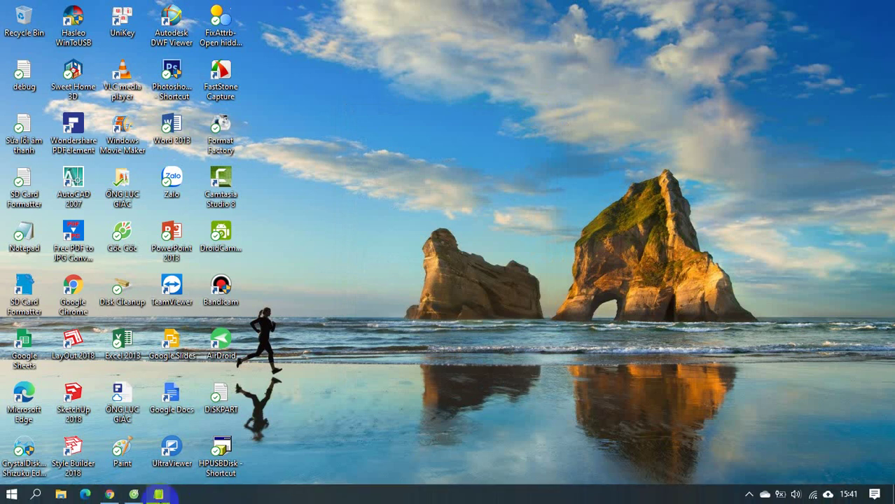
# Switch to Notepad to review the HPUSBDisk usage notes, then minimize it
pyautogui.click(159, 494)
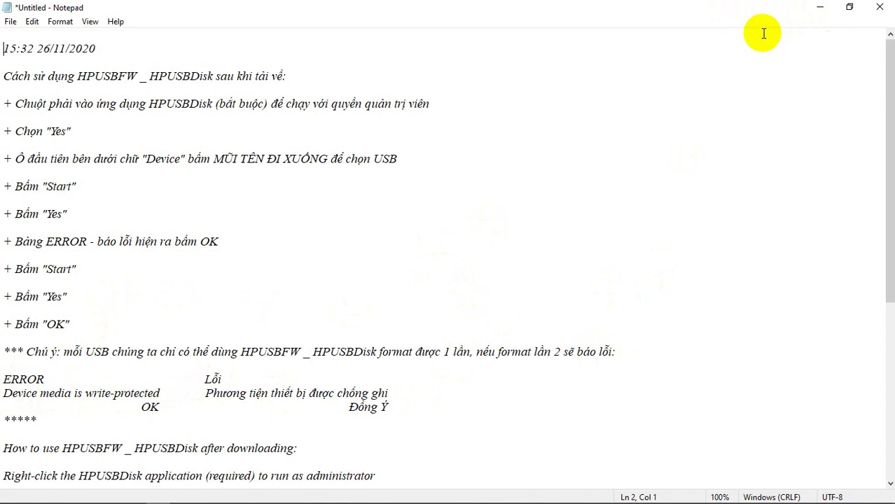
pyautogui.click(817, 9)
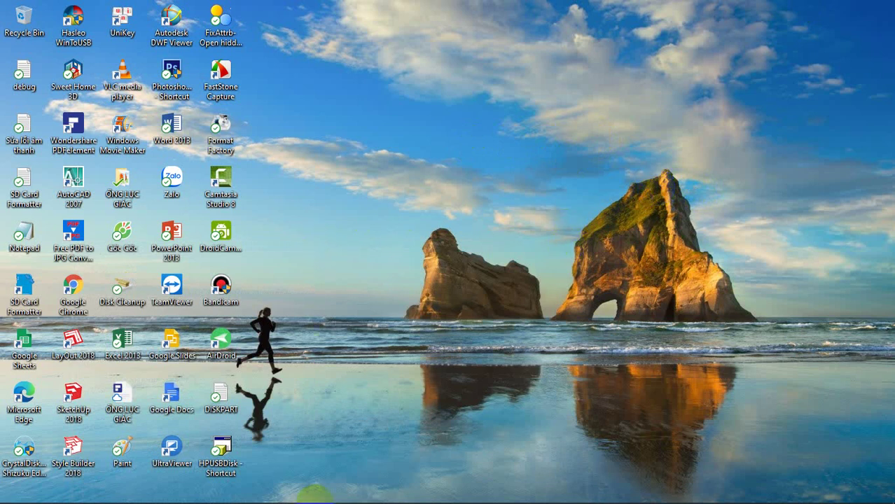
pyautogui.moveTo(296, 498)
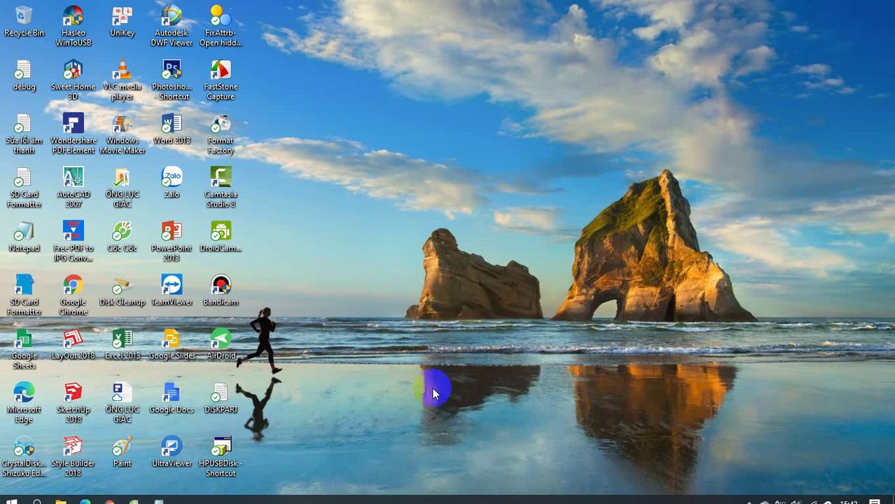